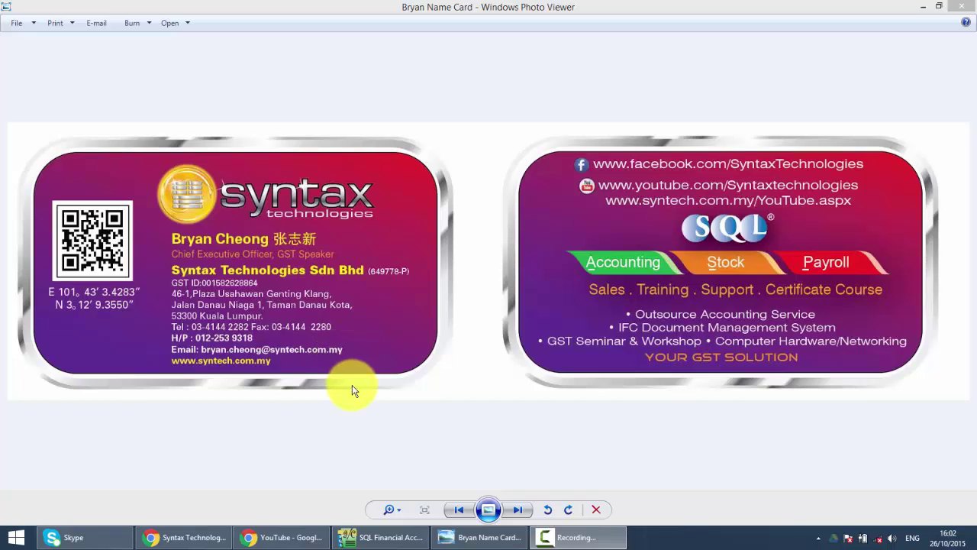
# - Bring SQL Financial Accounting forward and switch the main panel to the Sales documents
pyautogui.click(379, 538)
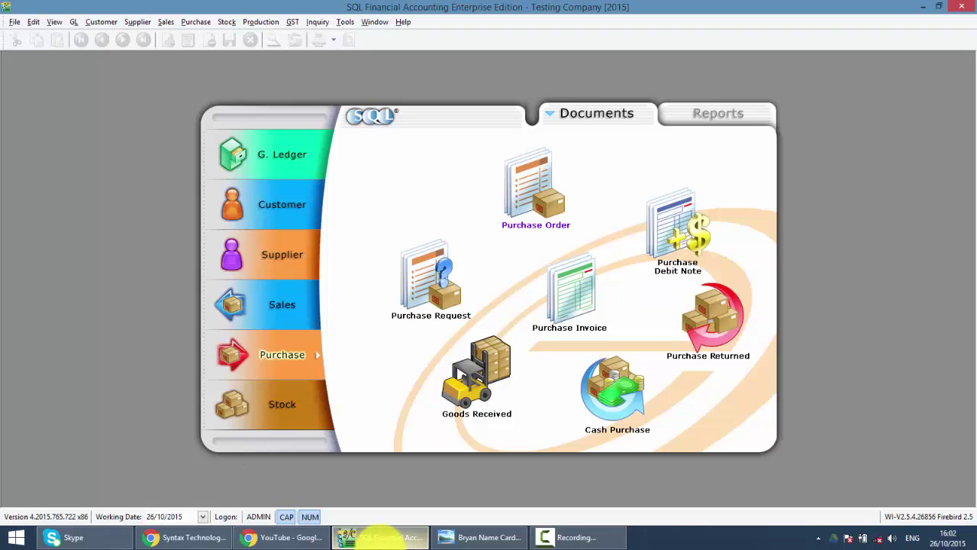
pyautogui.click(279, 319)
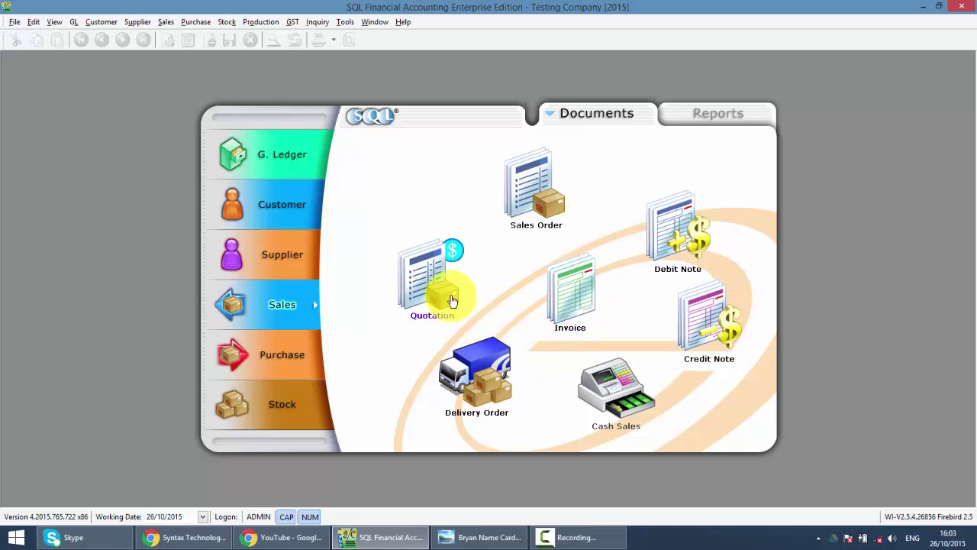
# - Open the Quotation list full-size, try Quotation No and Company filters, then clear them
pyautogui.click(444, 265)
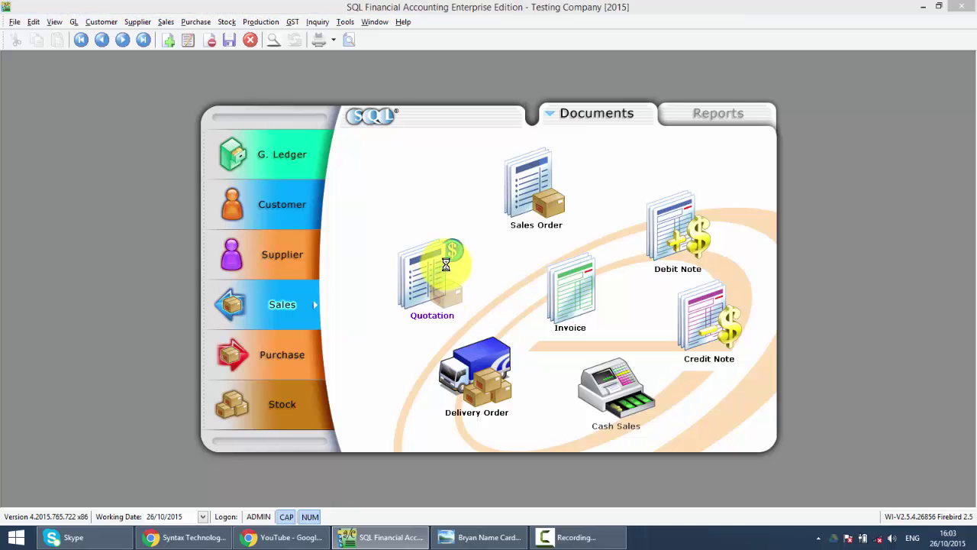
pyautogui.click(370, 66)
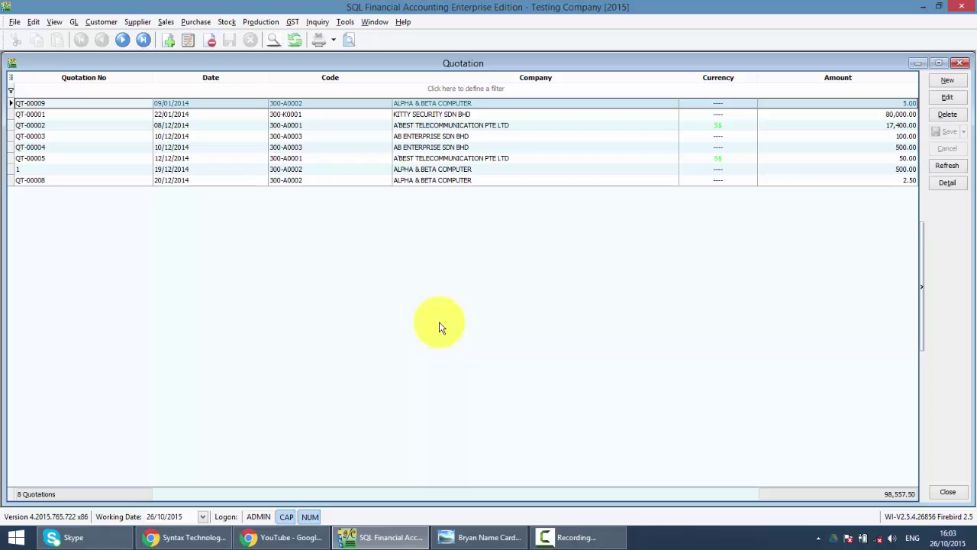
pyautogui.click(122, 89)
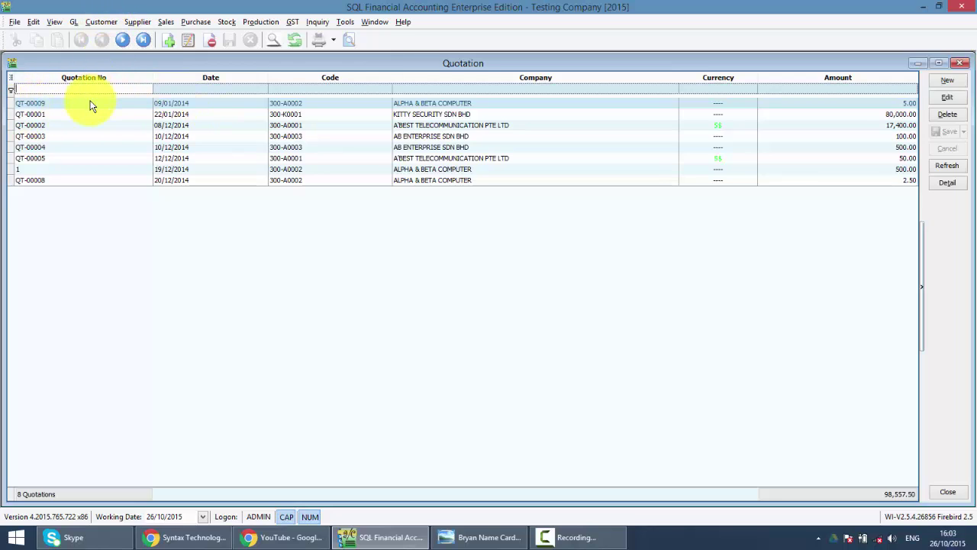
pyautogui.write('9')
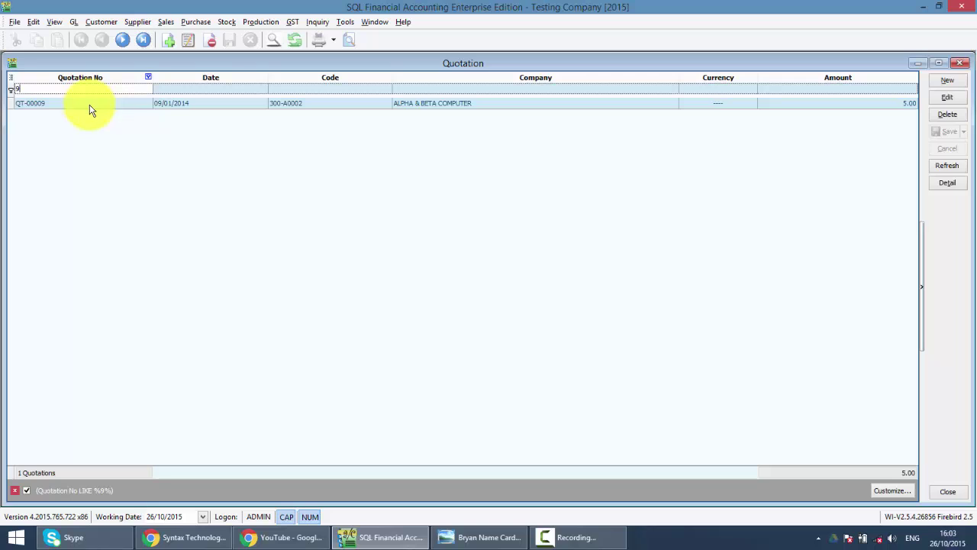
pyautogui.press('BackSpace')
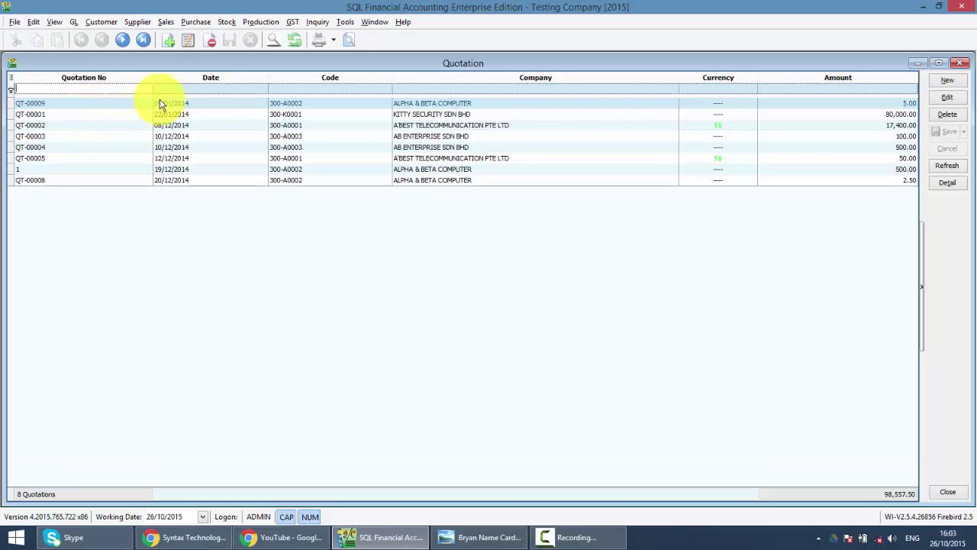
pyautogui.click(494, 91)
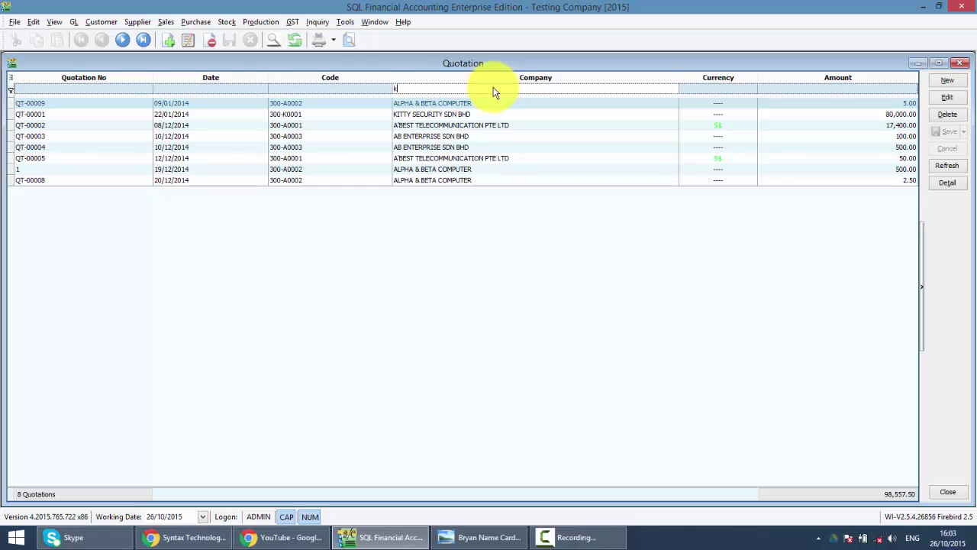
pyautogui.write('ki')
pyautogui.press('BackSpace')
pyautogui.press('BackSpace')
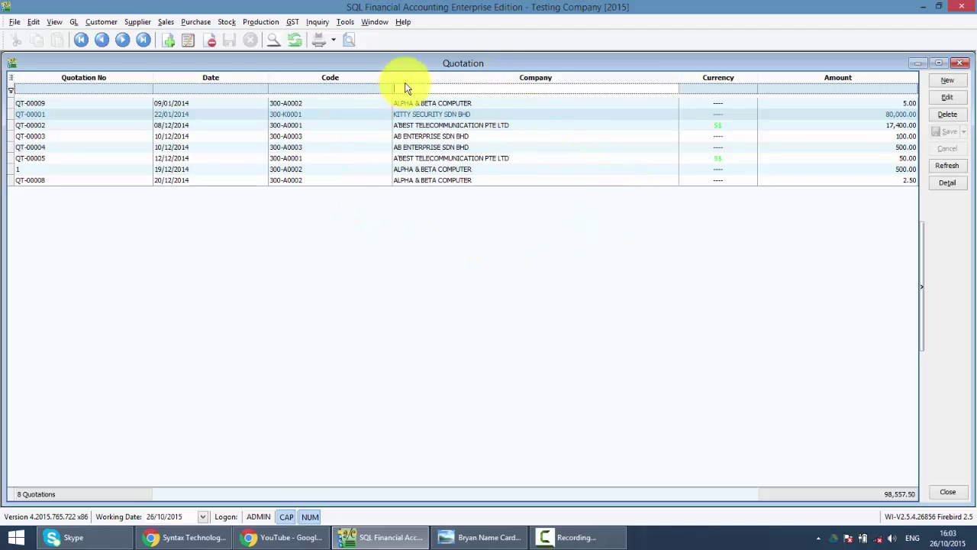
# - Add the Area column to the quotation list using the Field Chooser
pyautogui.rightClick(450, 80)
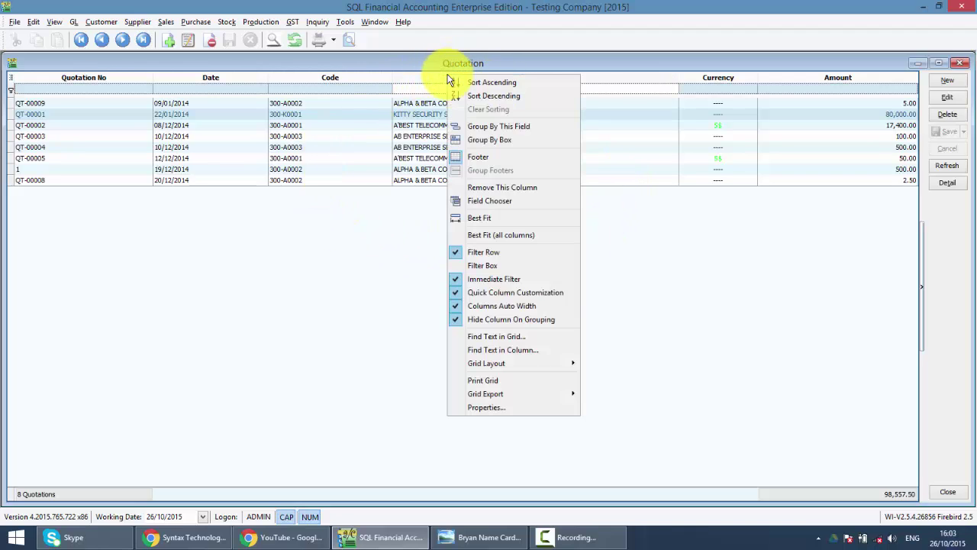
pyautogui.click(476, 200)
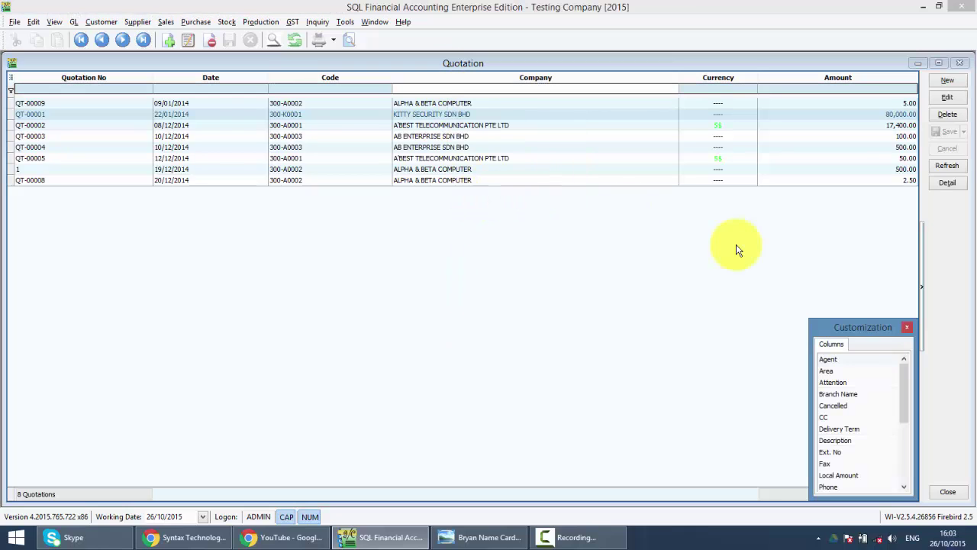
pyautogui.click(857, 371)
pyautogui.moveTo(856, 371); pyautogui.dragTo(692, 80)
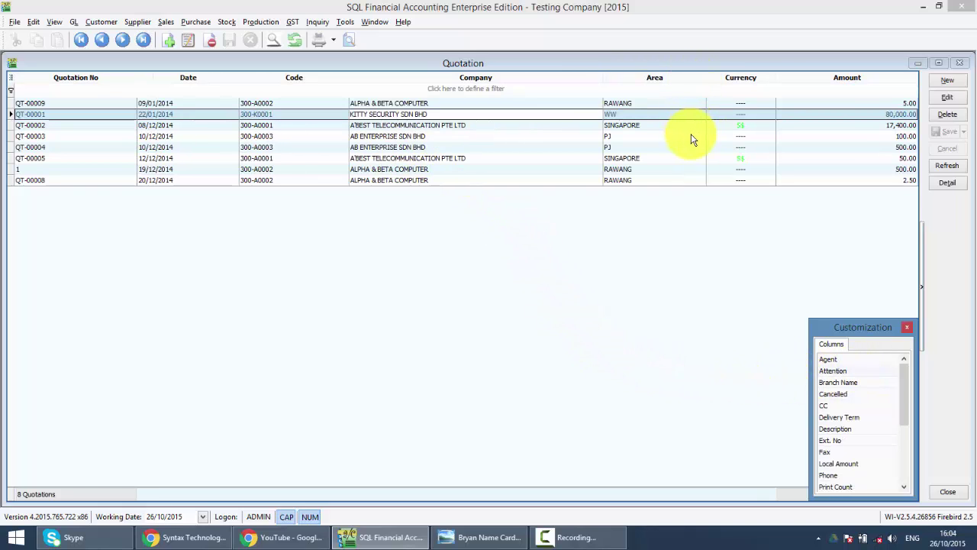
pyautogui.click(907, 328)
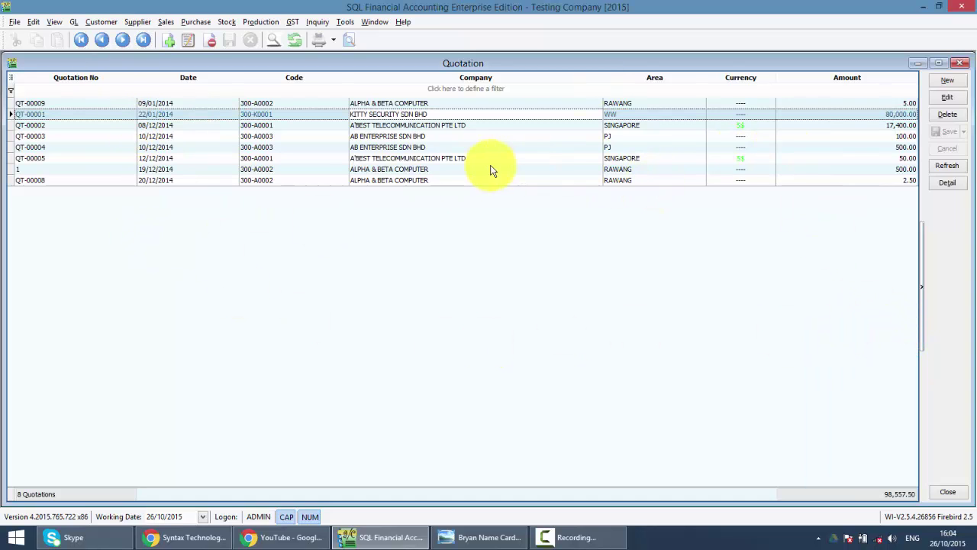
pyautogui.rightClick(468, 81)
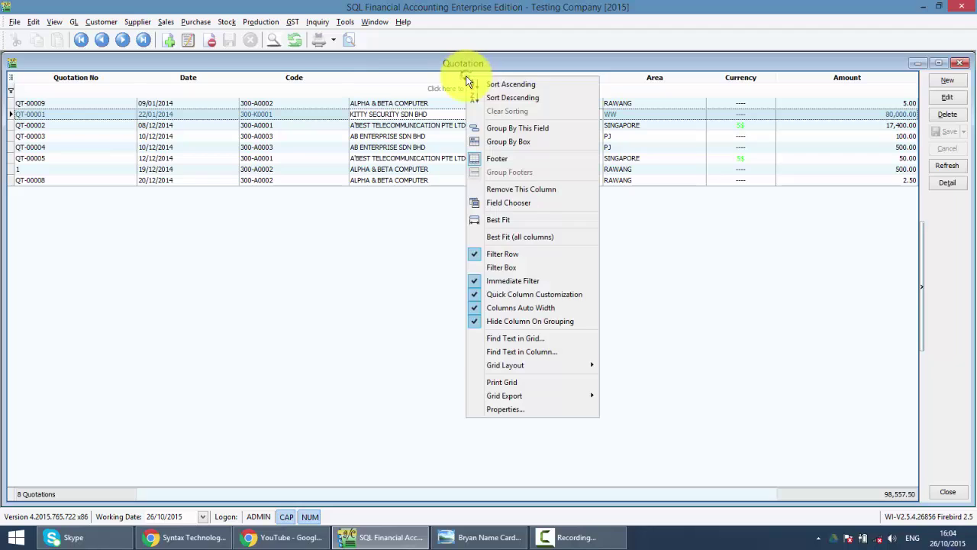
# - Open QT-00001 for editing, cancel without saving, and start a new blank quotation
pyautogui.moveTo(566, 366)
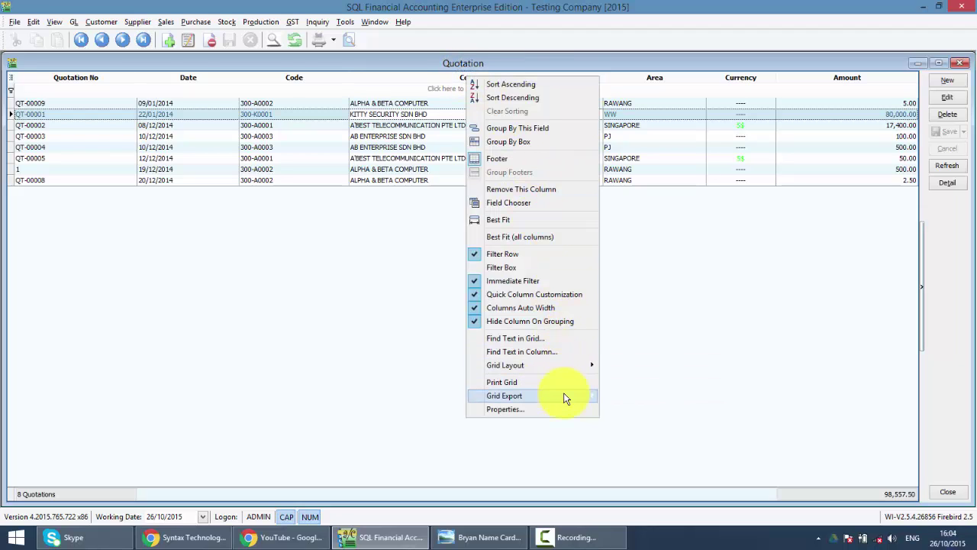
pyautogui.moveTo(563, 396)
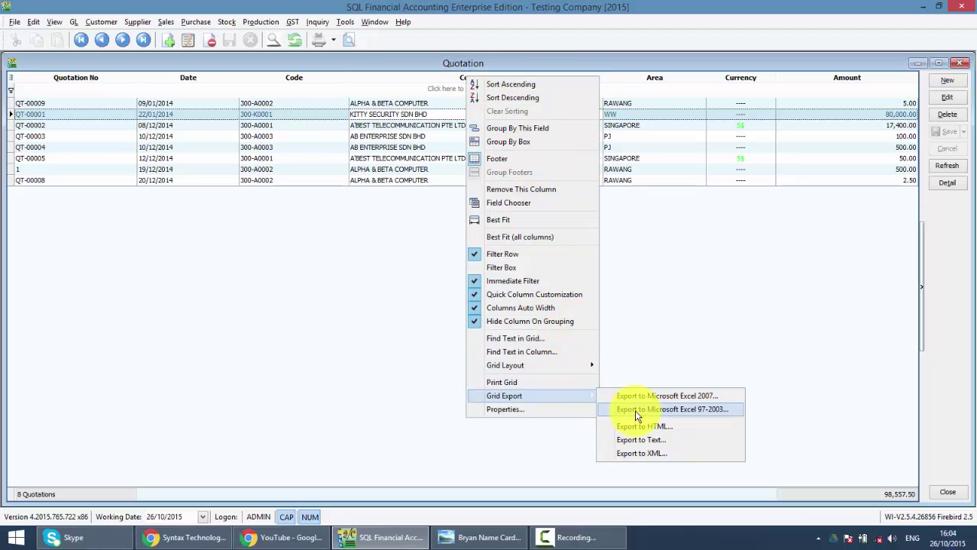
pyautogui.click(218, 292)
pyautogui.click(947, 93)
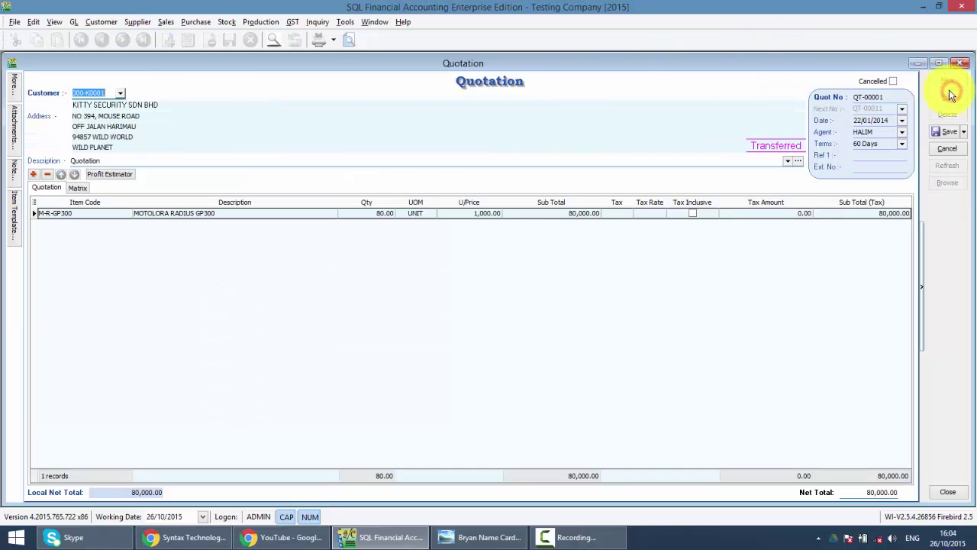
pyautogui.click(939, 152)
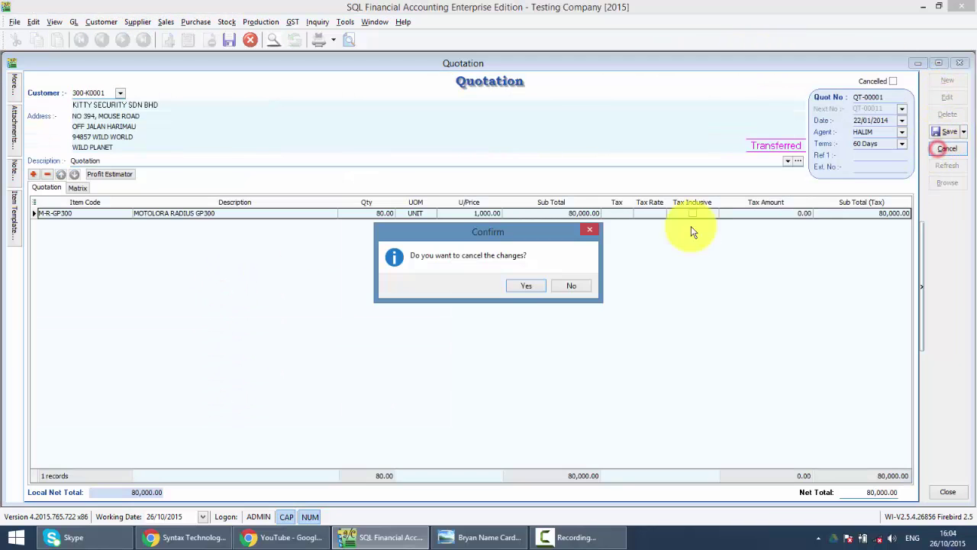
pyautogui.click(525, 283)
pyautogui.click(944, 81)
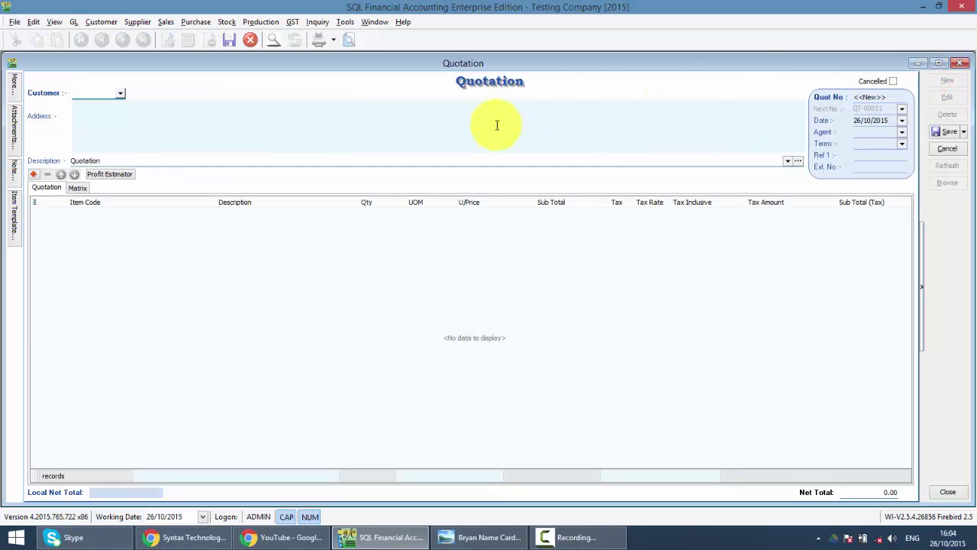
# - Browse the customer lookup by searching 'ki' and stepping through customers, then switch to company-name search
pyautogui.write('ki')
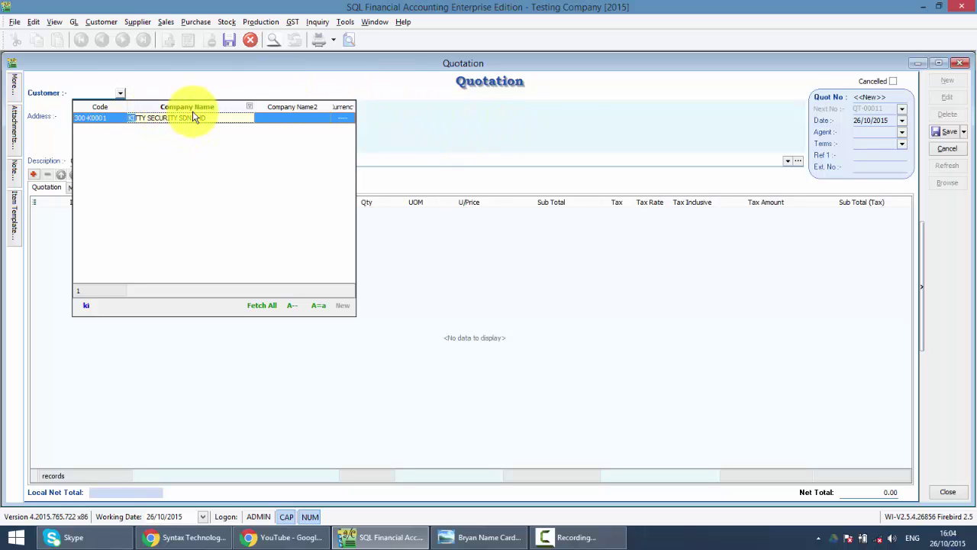
pyautogui.press('BackSpace')
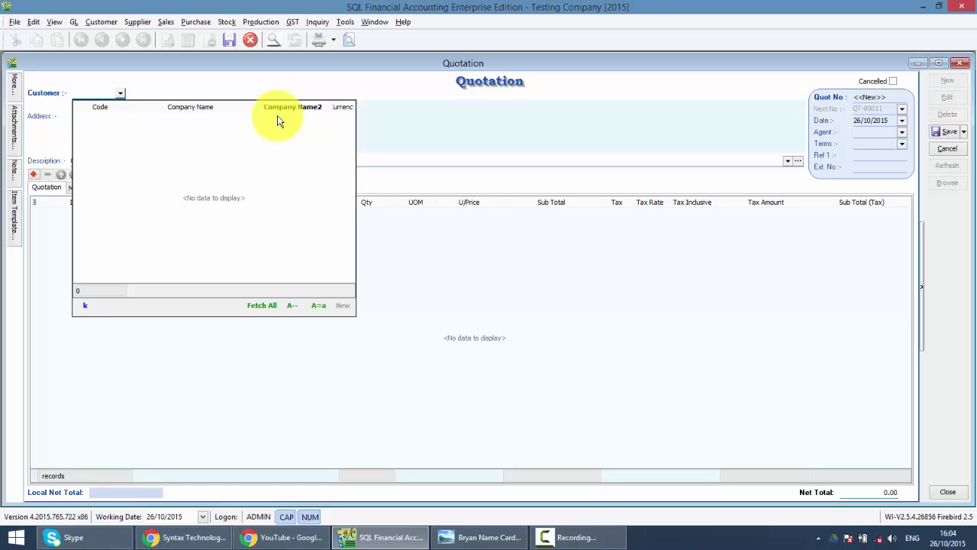
pyautogui.press('BackSpace')
pyautogui.press('BackSpace')
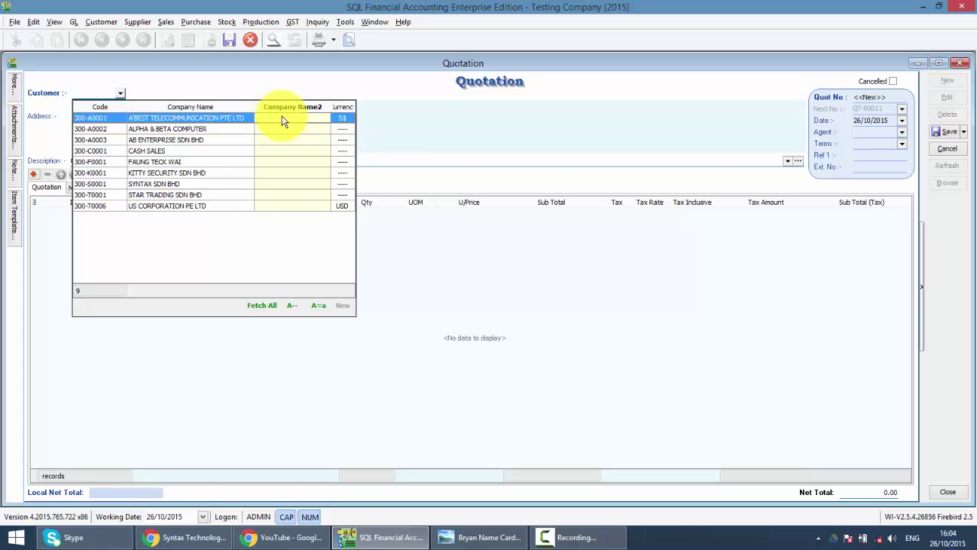
pyautogui.press('Right')
pyautogui.press('Down')
pyautogui.press('Down')
pyautogui.press('Up')
pyautogui.press('Up')
pyautogui.click(91, 131)
pyautogui.click(94, 118)
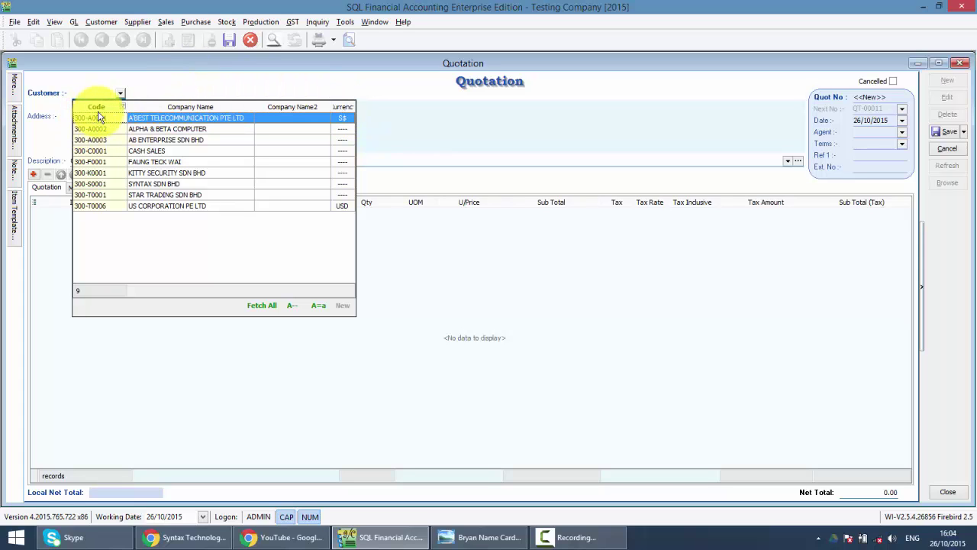
pyautogui.click(133, 107)
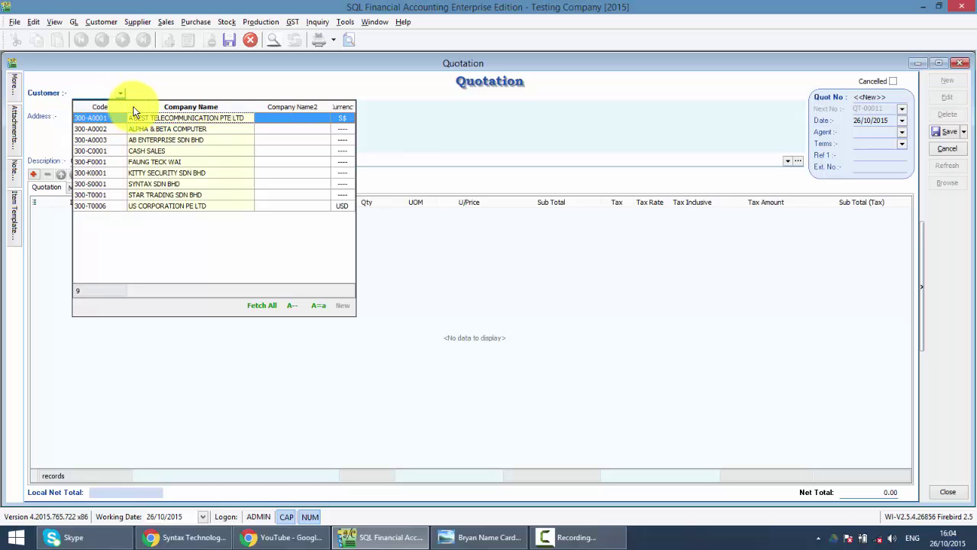
# - Choose customer KITTY SECURITY SDN BHD by searching 'se' anywhere in the name
pyautogui.click(99, 93)
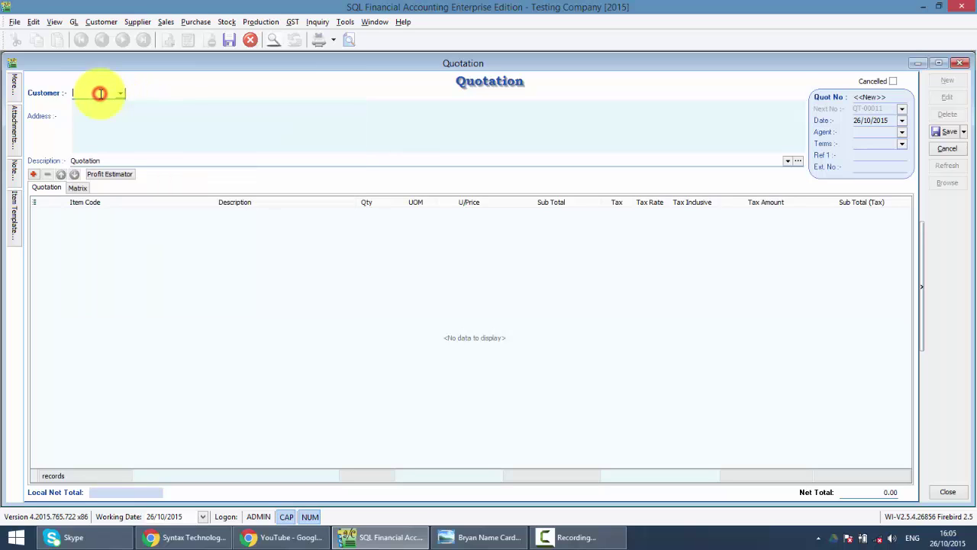
pyautogui.write('ki')
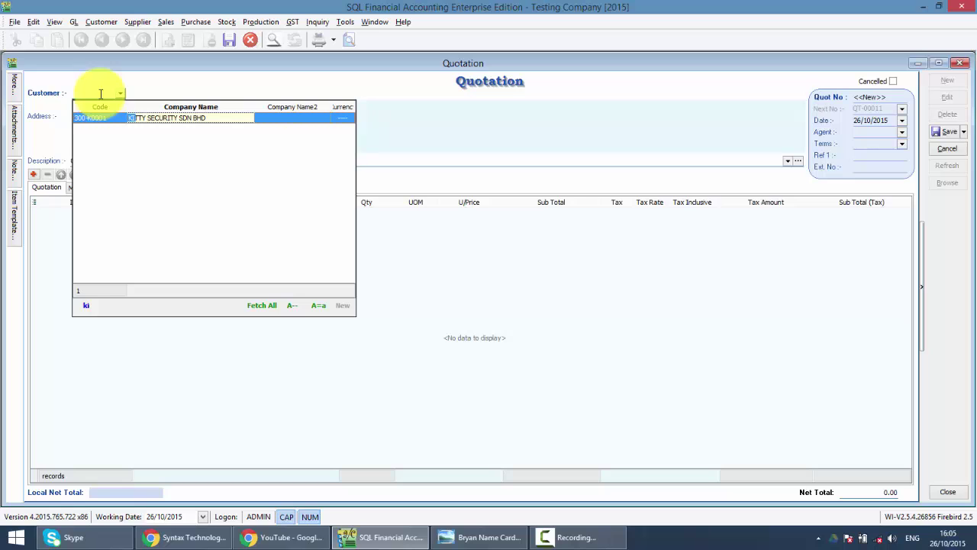
pyautogui.press('BackSpace')
pyautogui.press('BackSpace')
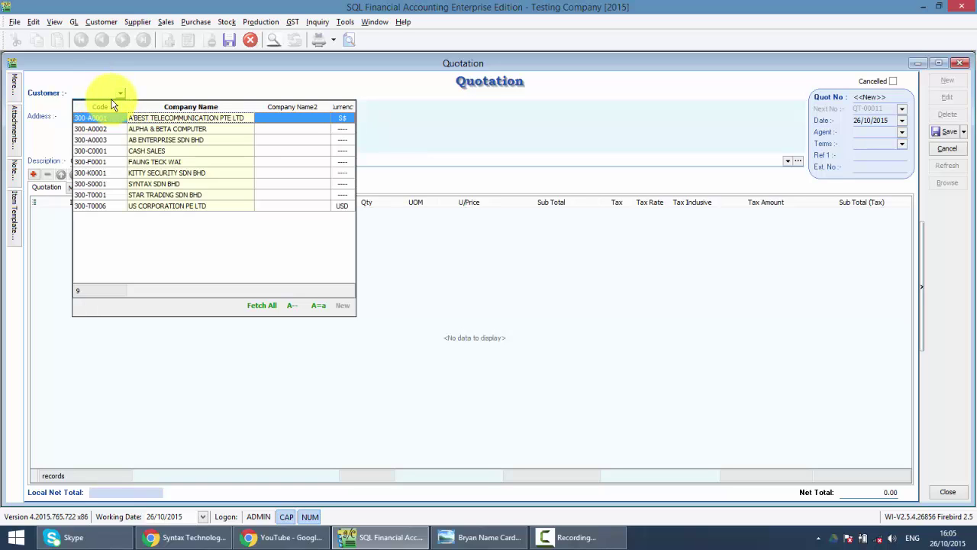
pyautogui.click(295, 313)
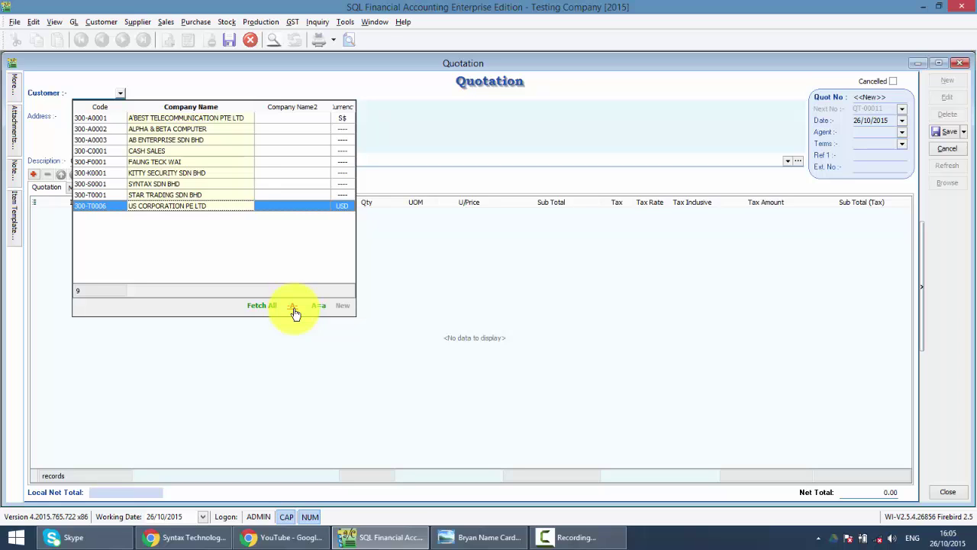
pyautogui.write('sec')
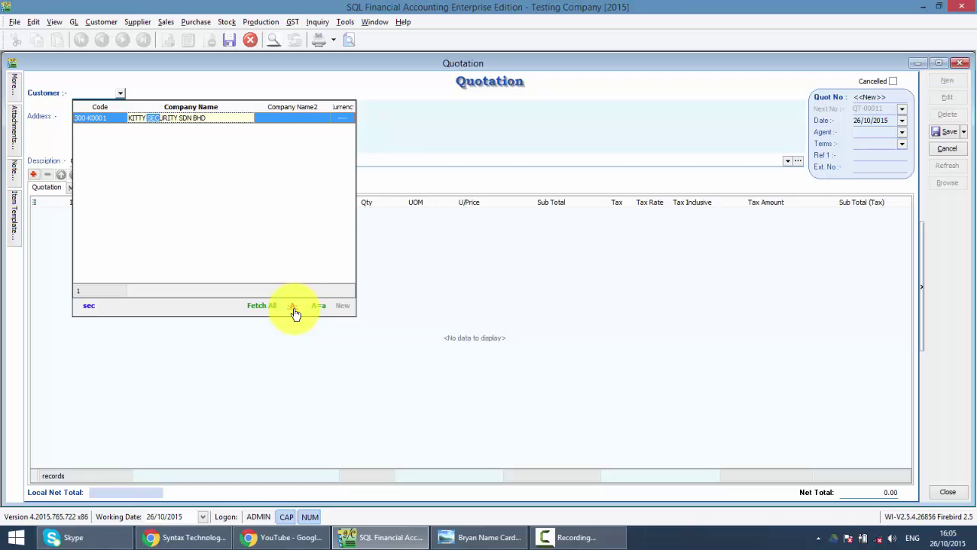
pyautogui.press('Return')
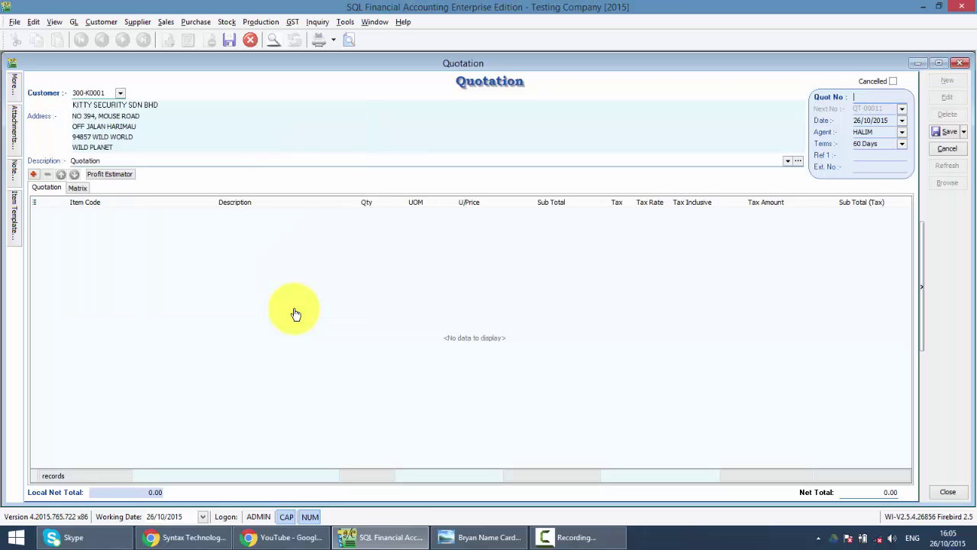
# - Add a first item line with M-PRE-120 MAXIS PREPAID-RM120 at 120.00
pyautogui.click(33, 175)
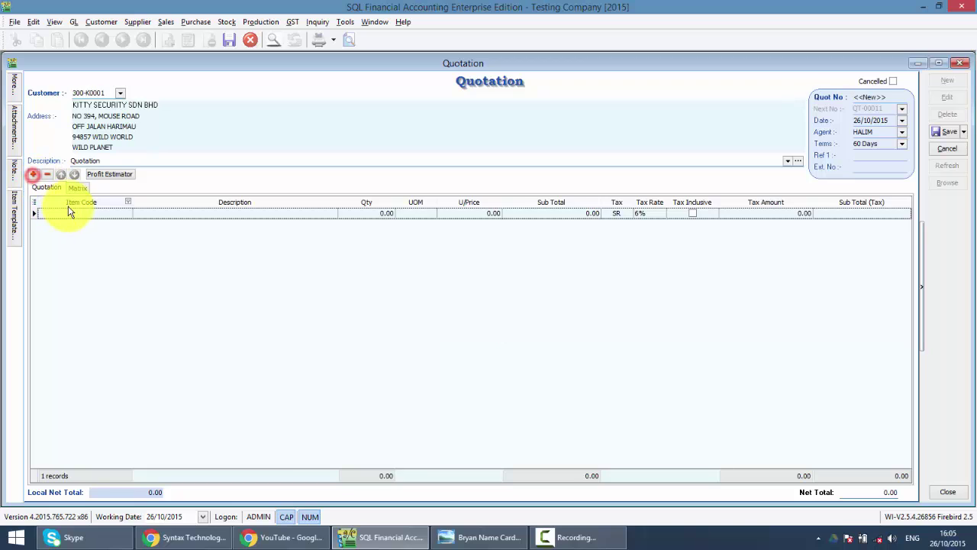
pyautogui.click(68, 211)
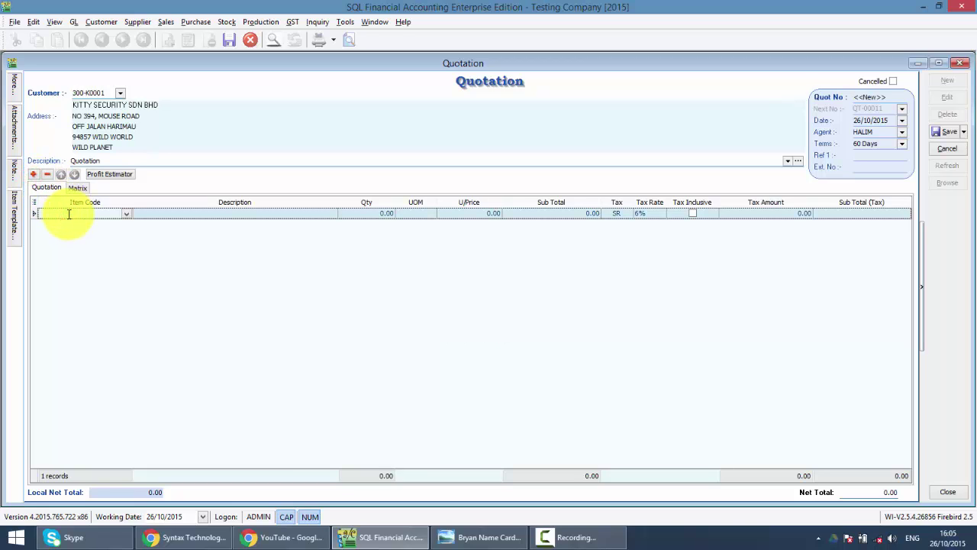
pyautogui.write('ma')
pyautogui.press('Return')
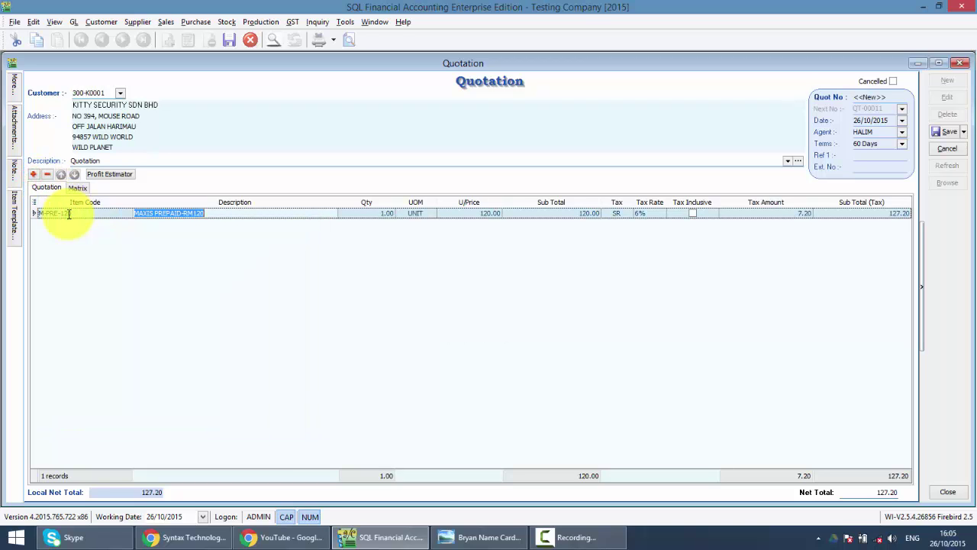
# - Add a second line for BLUE PEN at 15.00, found by its Chinese description in Pinyin
pyautogui.click(34, 174)
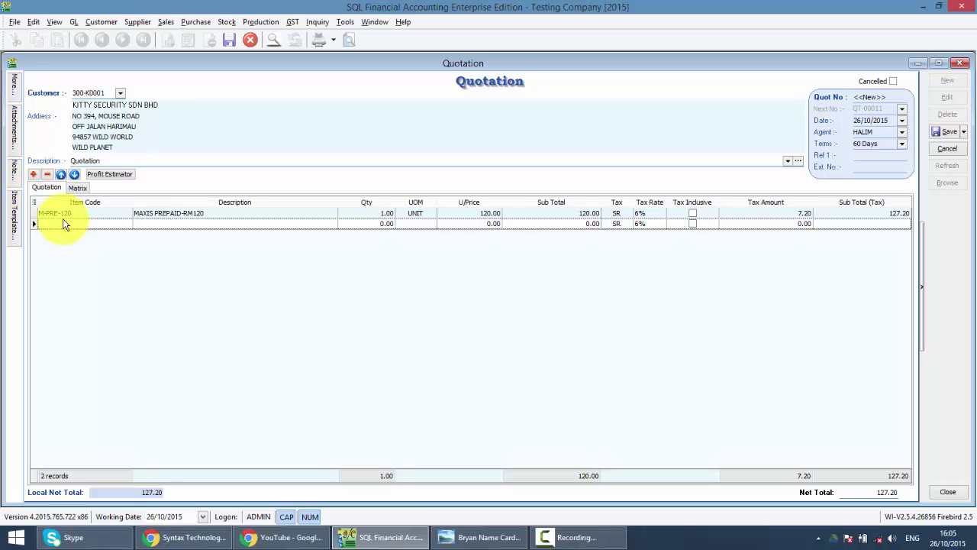
pyautogui.click(65, 222)
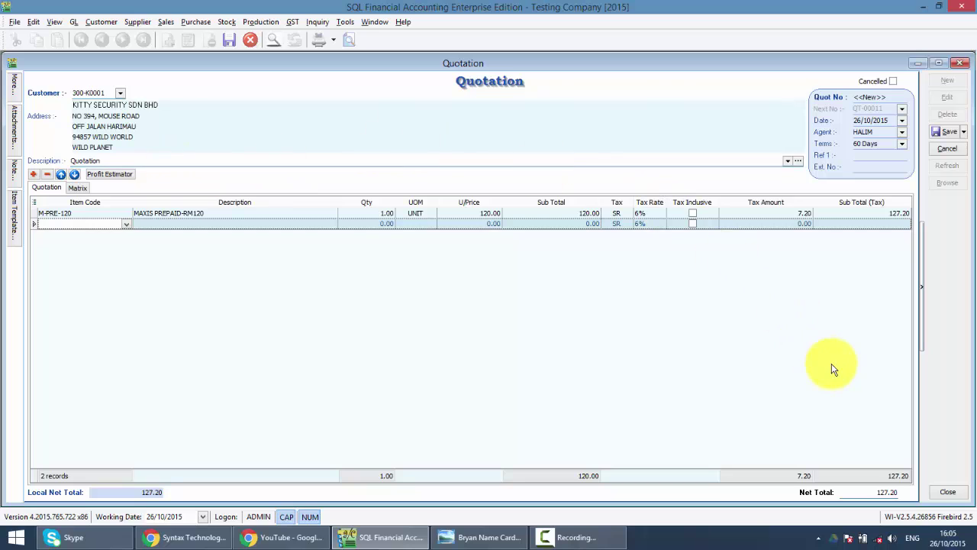
pyautogui.click(913, 537)
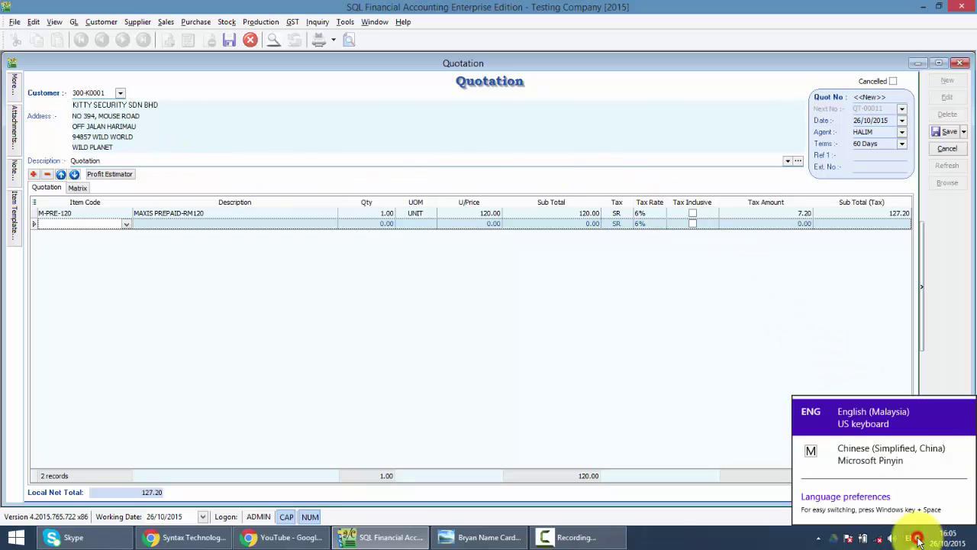
pyautogui.click(893, 459)
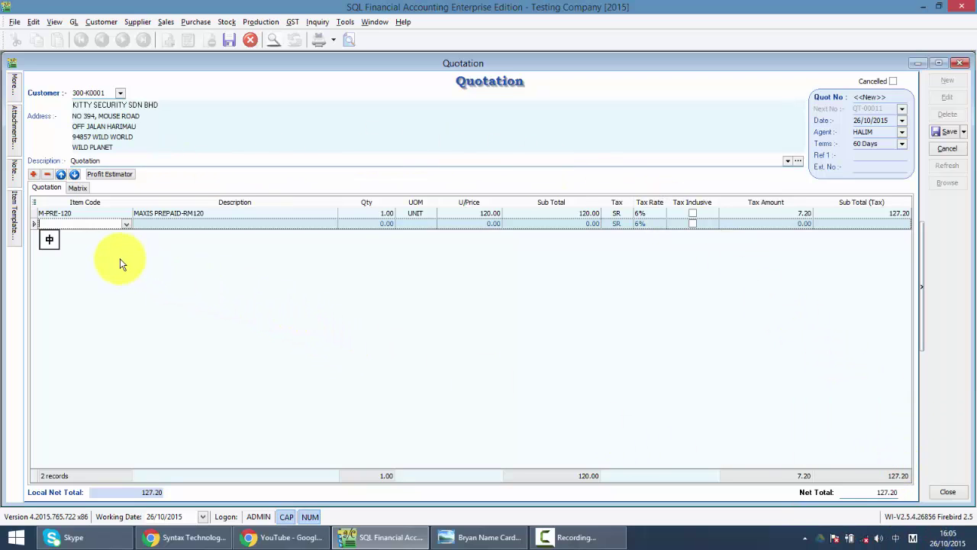
pyautogui.click(127, 225)
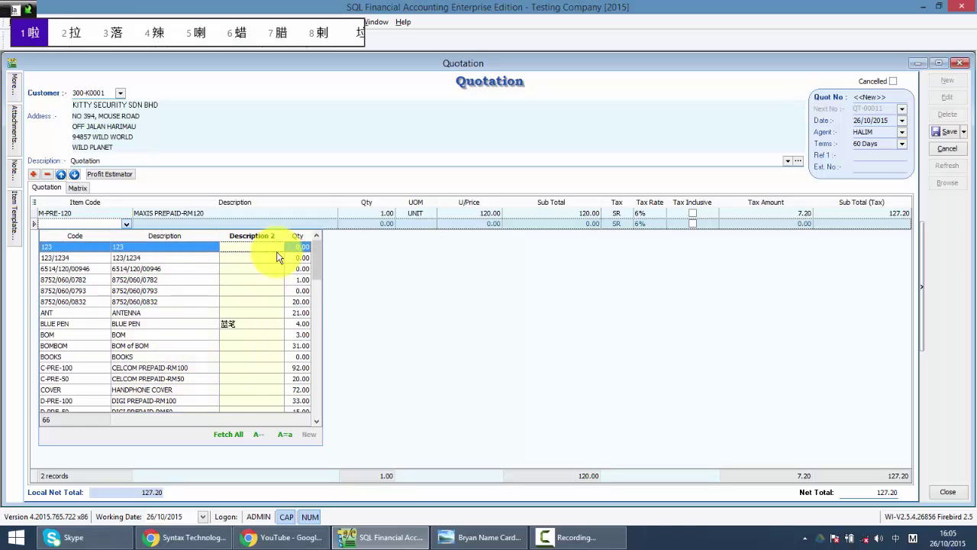
pyautogui.write('n')
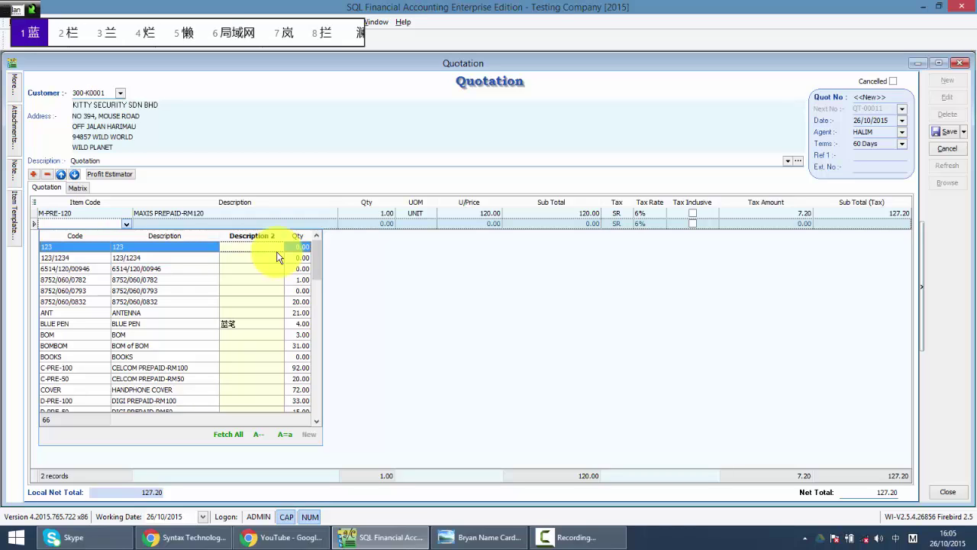
pyautogui.press('space')
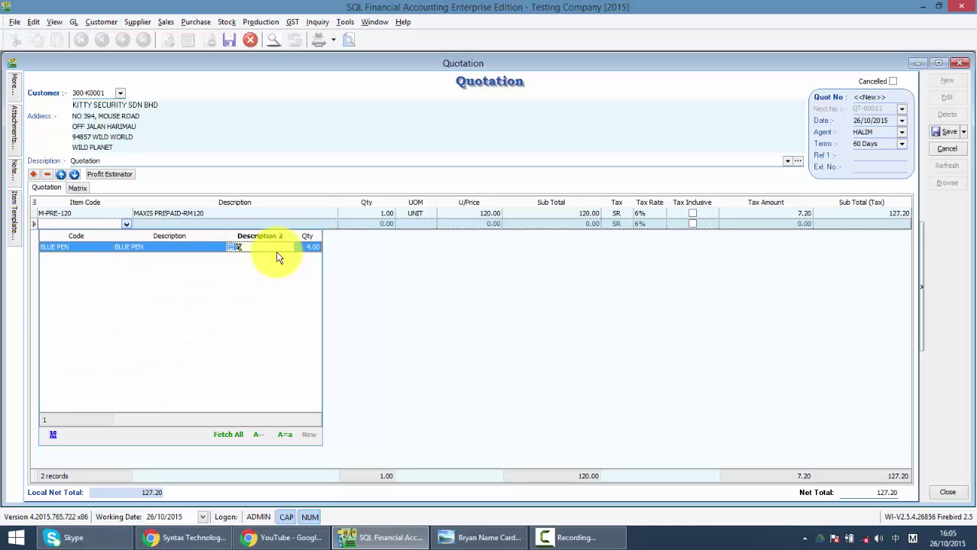
pyautogui.press('Return')
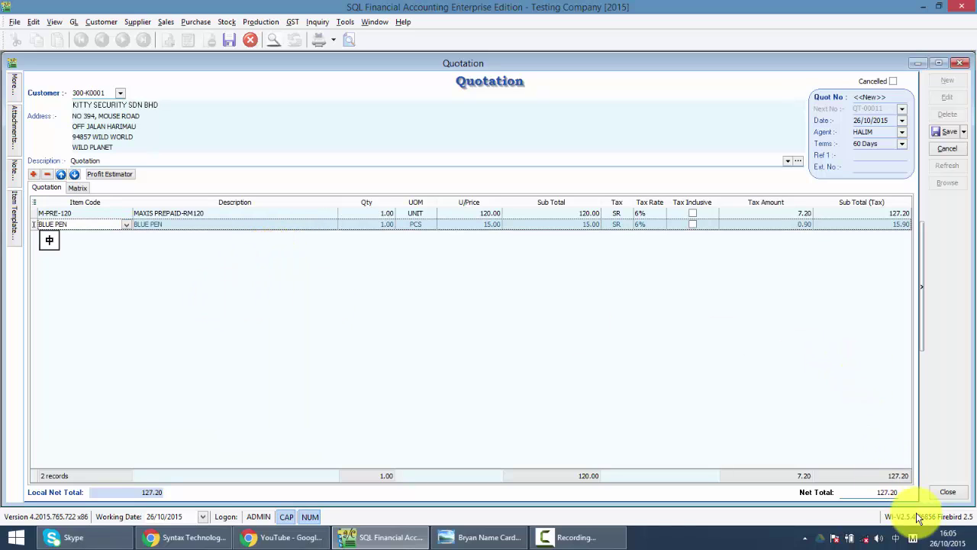
# - Switch typing back to English and set the MAXIS PREPAID line quantity to 5
pyautogui.click(913, 537)
pyautogui.click(869, 418)
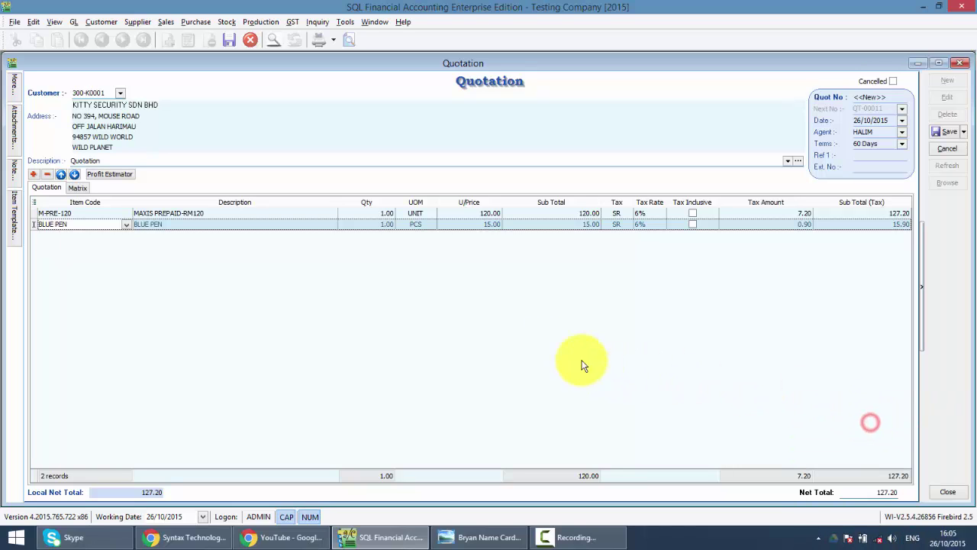
pyautogui.click(371, 216)
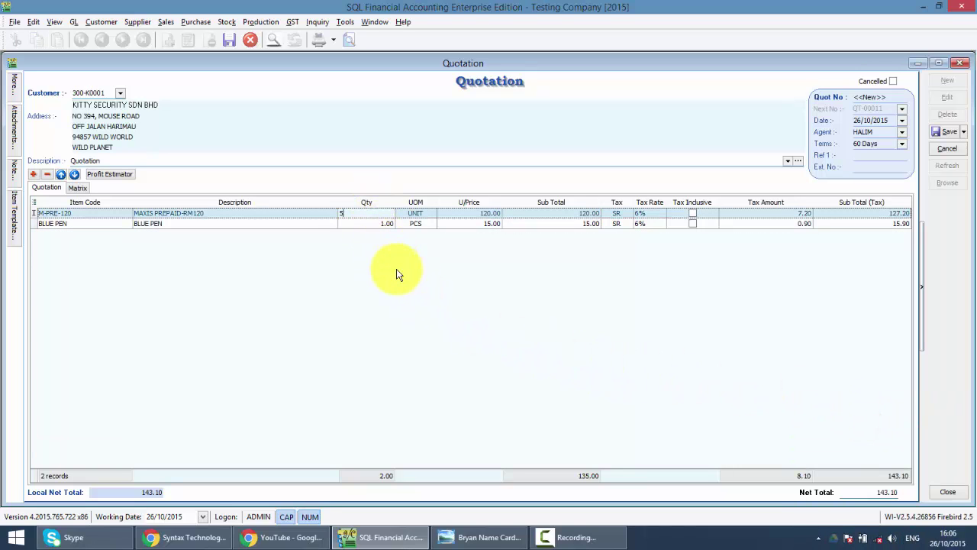
pyautogui.write('5')
pyautogui.press('Return')
pyautogui.click(458, 215)
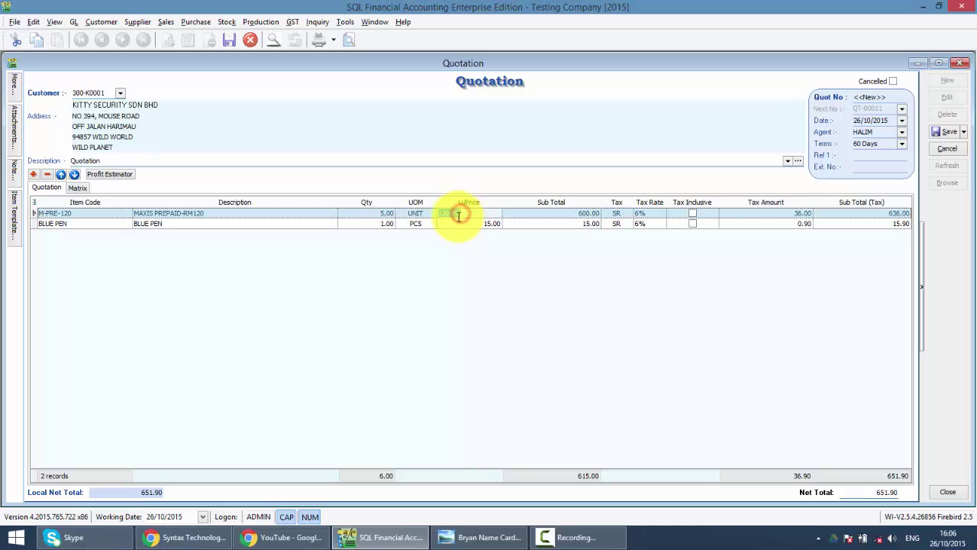
# - Add More Description and Discount columns to the item grid via the Field Chooser
pyautogui.rightClick(545, 203)
pyautogui.click(574, 285)
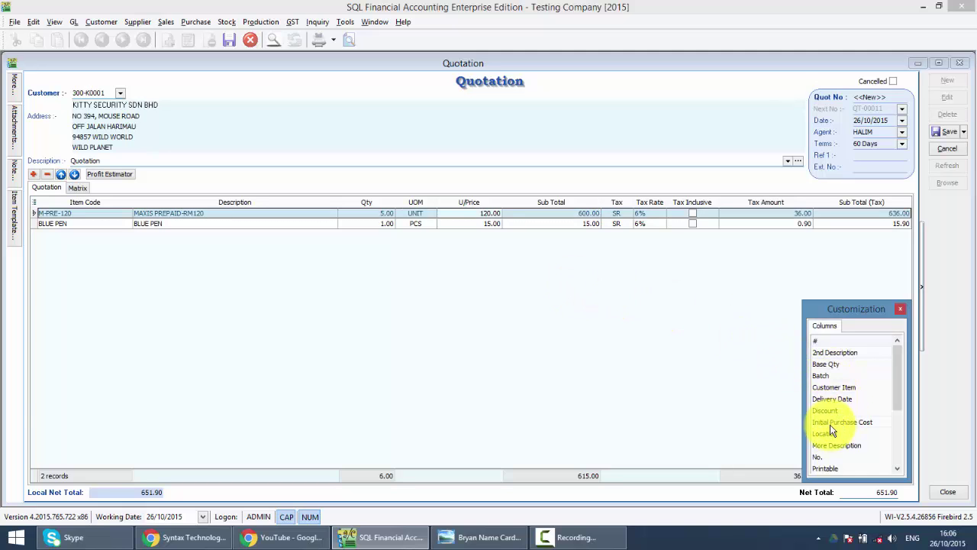
pyautogui.moveTo(826, 445); pyautogui.dragTo(321, 220)
pyautogui.moveTo(829, 410); pyautogui.dragTo(631, 204)
pyautogui.click(900, 309)
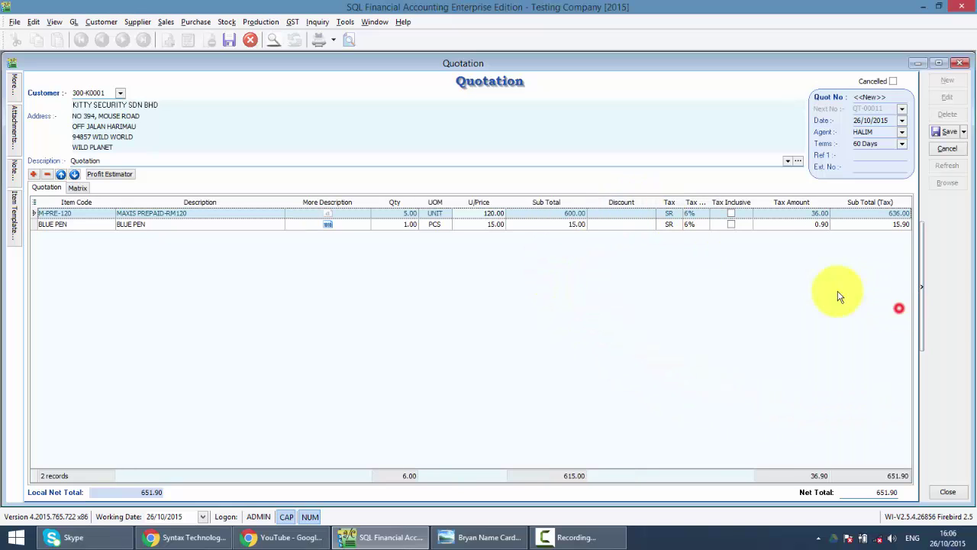
# - Delete the last three lines of BLUE PEN's More Description text and save the edit
pyautogui.doubleClick(353, 221)
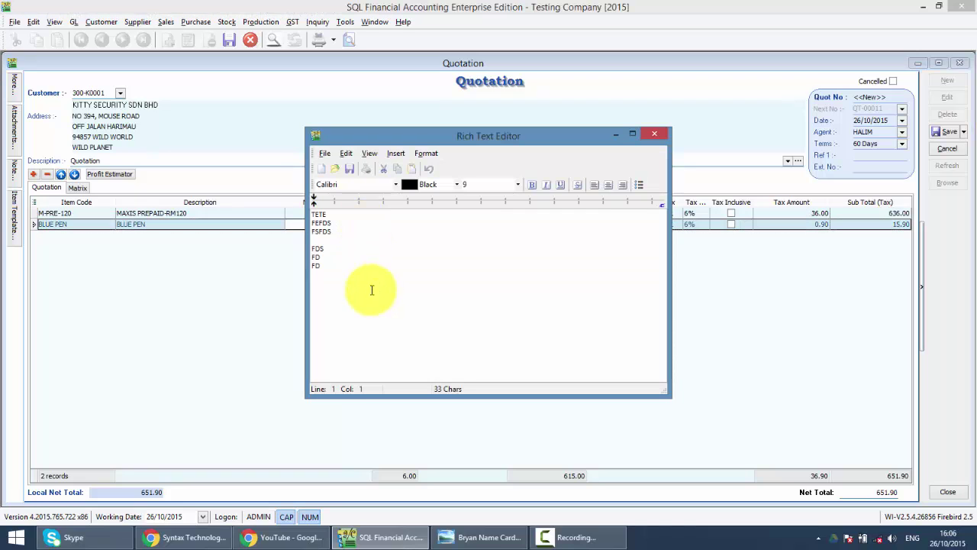
pyautogui.moveTo(356, 288); pyautogui.dragTo(330, 242)
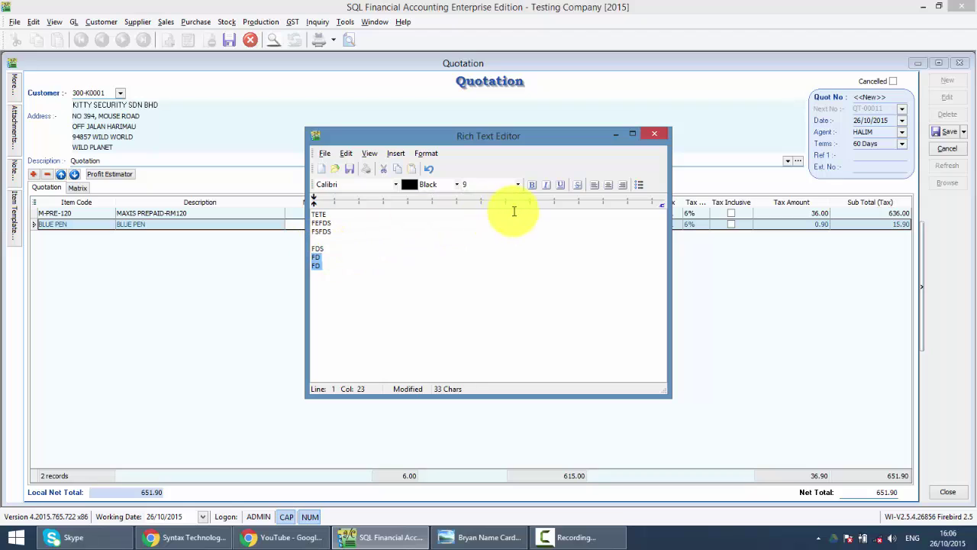
pyautogui.press('Delete')
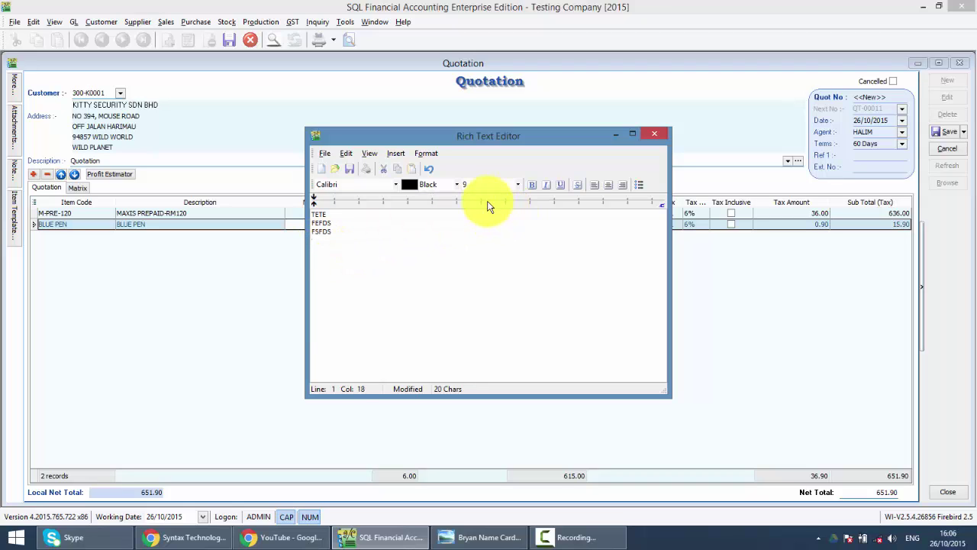
pyautogui.write('fggfhfhff')
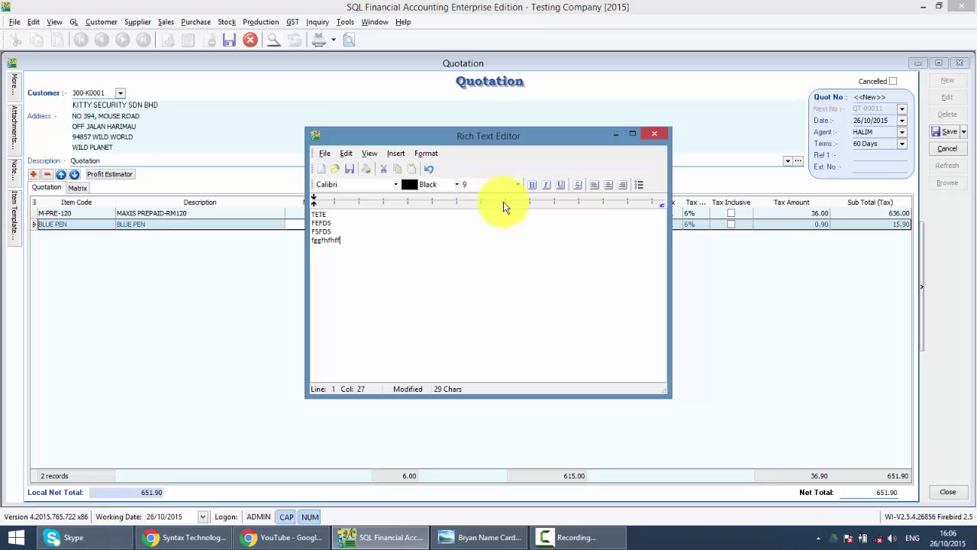
pyautogui.click(659, 135)
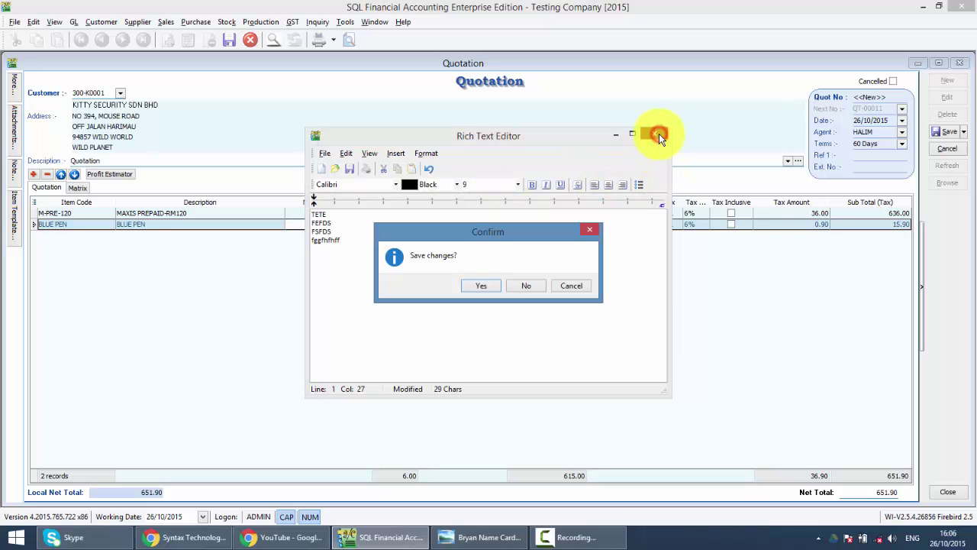
pyautogui.click(481, 286)
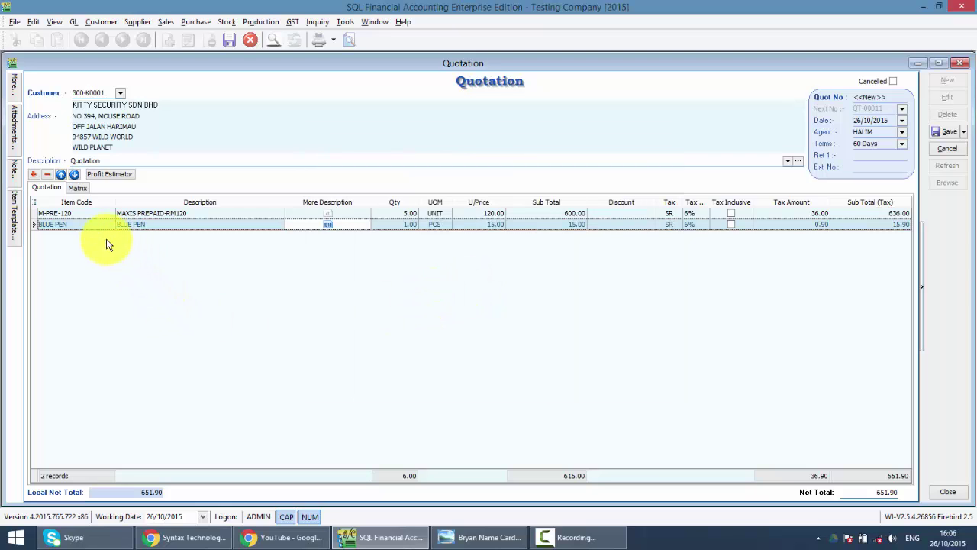
pyautogui.click(82, 224)
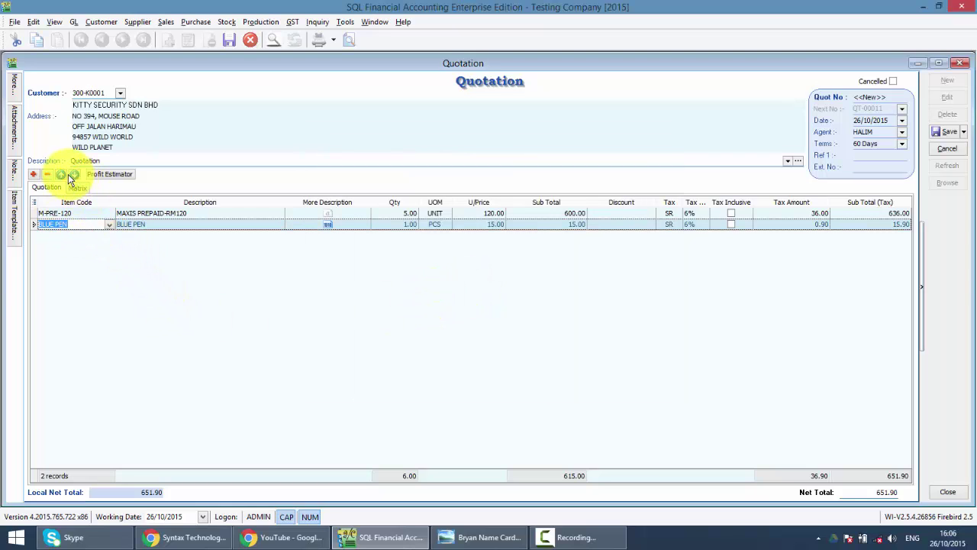
pyautogui.click(61, 174)
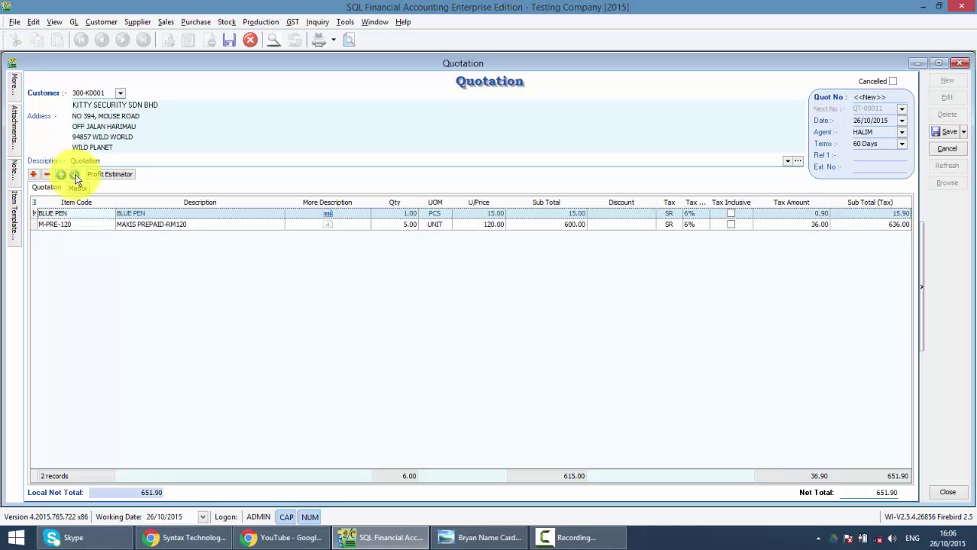
pyautogui.click(75, 174)
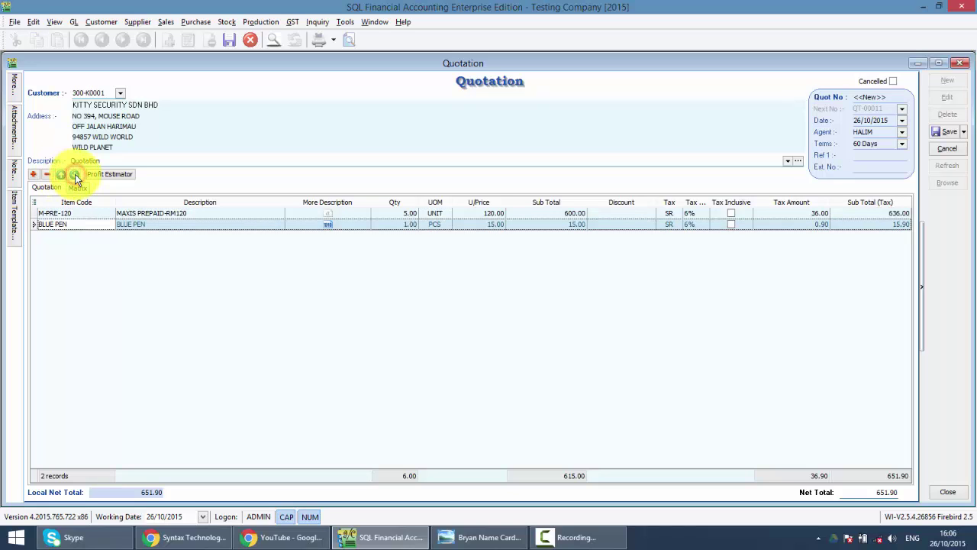
pyautogui.click(33, 174)
pyautogui.click(109, 235)
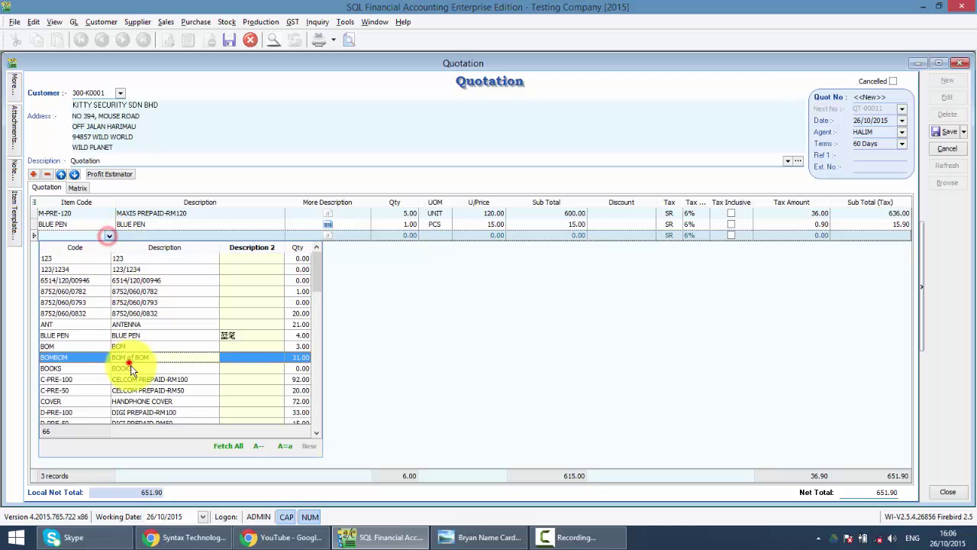
pyautogui.click(131, 357)
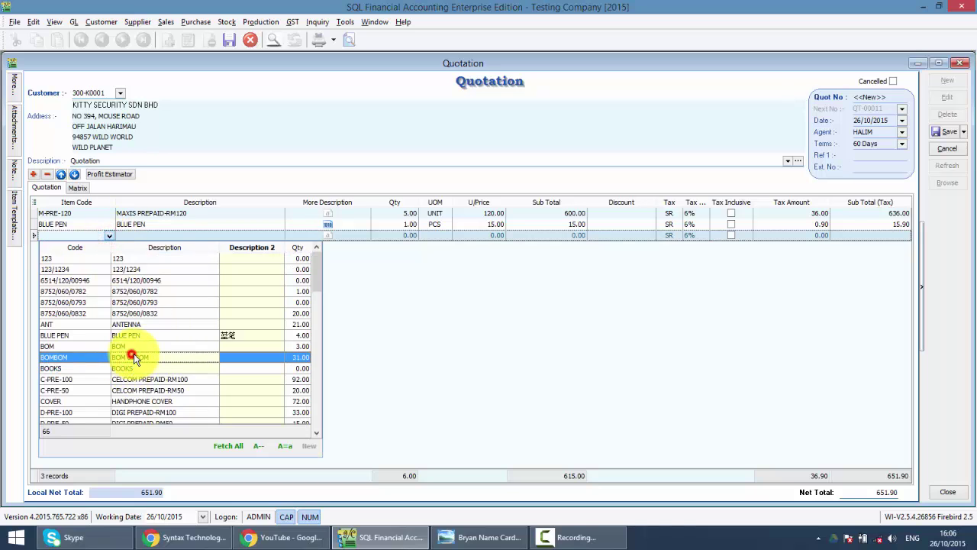
pyautogui.click(47, 175)
pyautogui.click(522, 285)
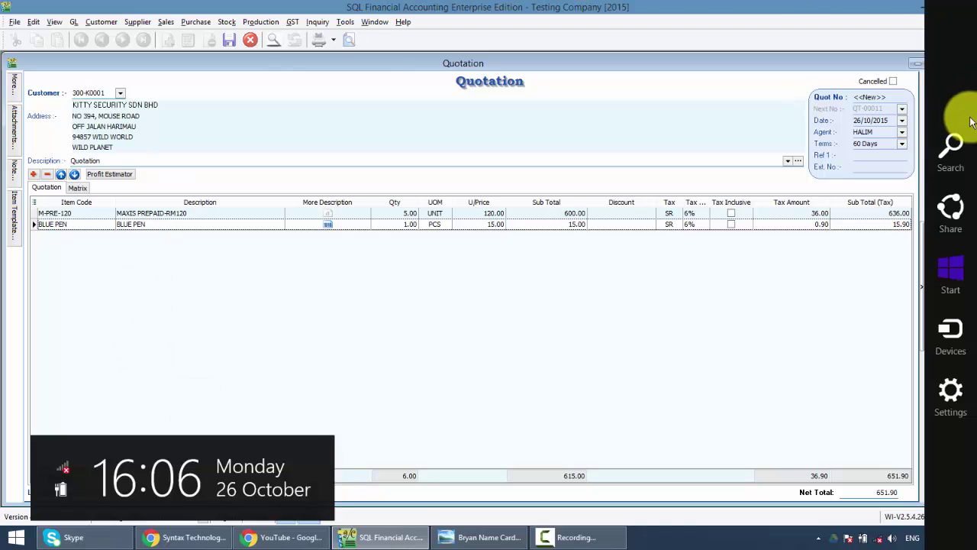
# - Save the quotation as QT-00011 and preview it in the Sales Quotation 7 (GST 1) layout
pyautogui.click(947, 131)
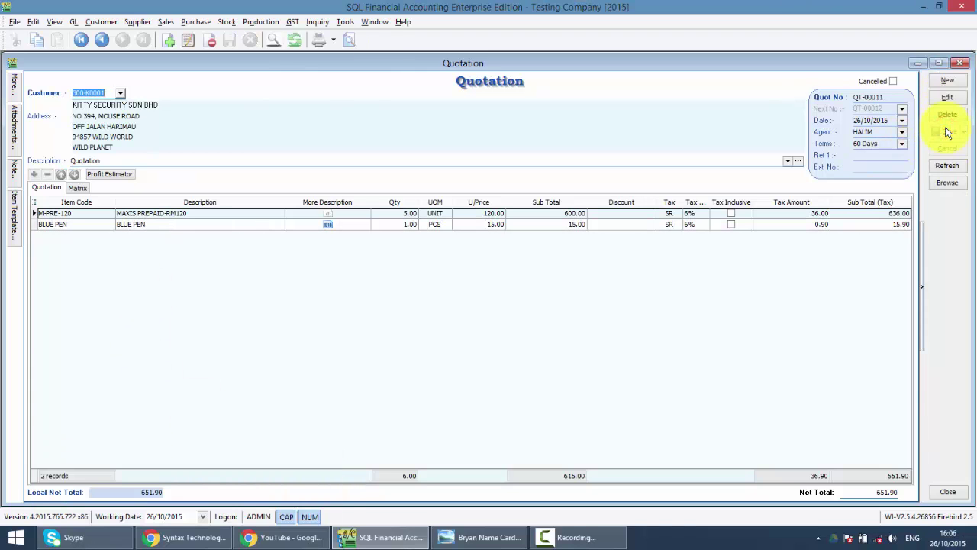
pyautogui.click(347, 46)
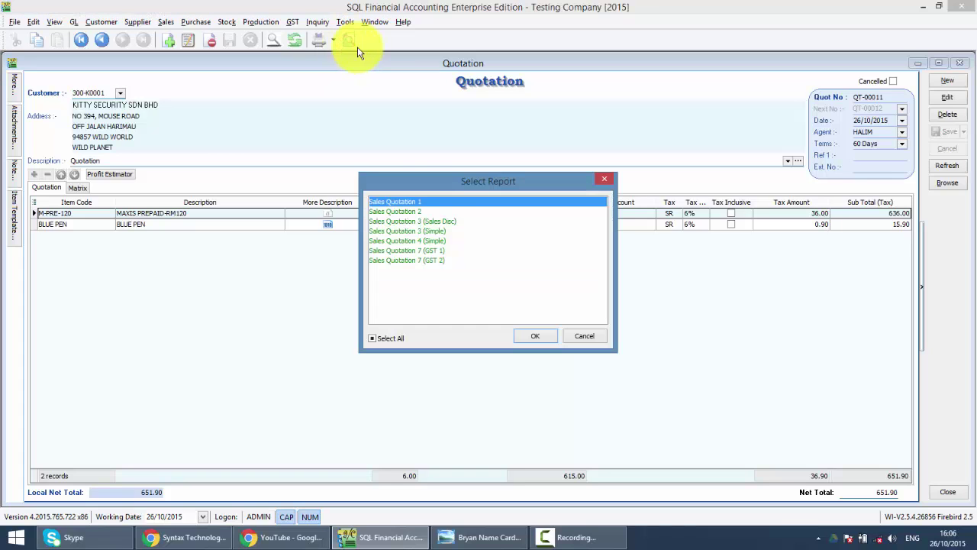
pyautogui.doubleClick(428, 251)
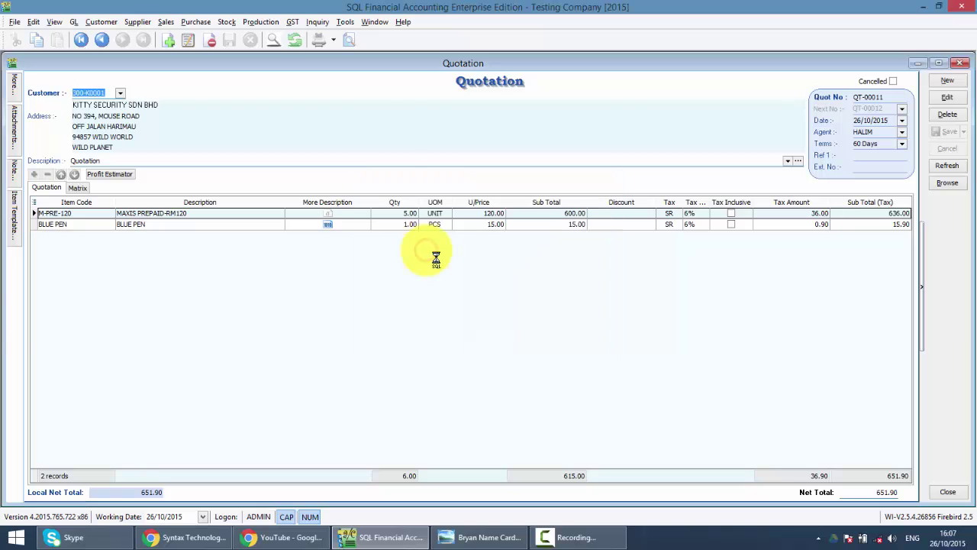
pyautogui.scroll(-8, 430, 255)
pyautogui.scroll(-5, 429, 255)
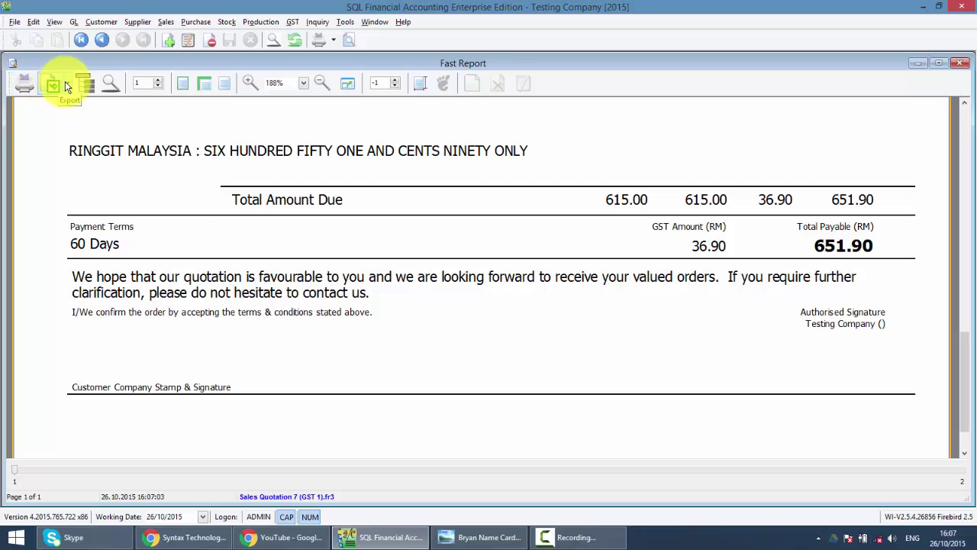
# - Export the preview to the Desktop as PDF 'KITTY QUOTATION', then close the preview
pyautogui.click(65, 81)
pyautogui.click(70, 99)
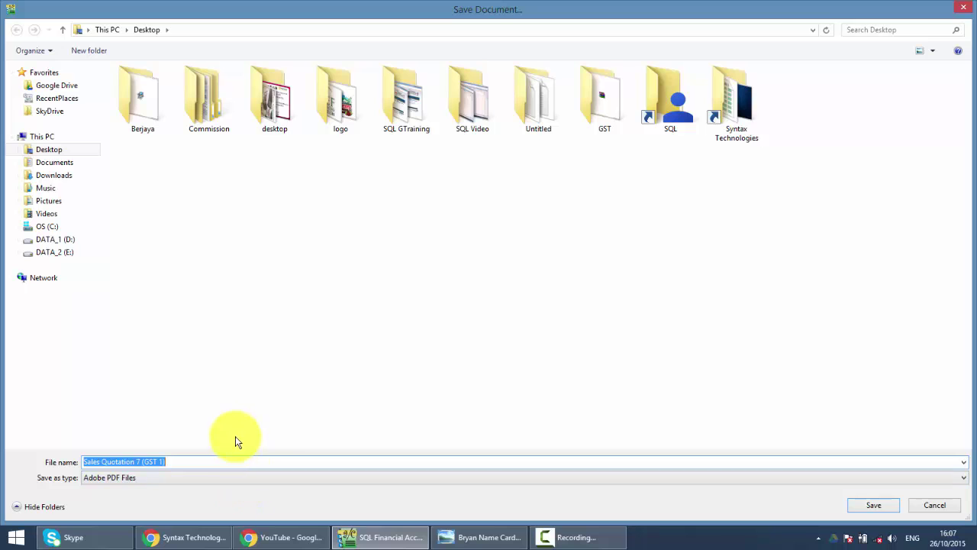
pyautogui.write('KITYY QUOTATION')
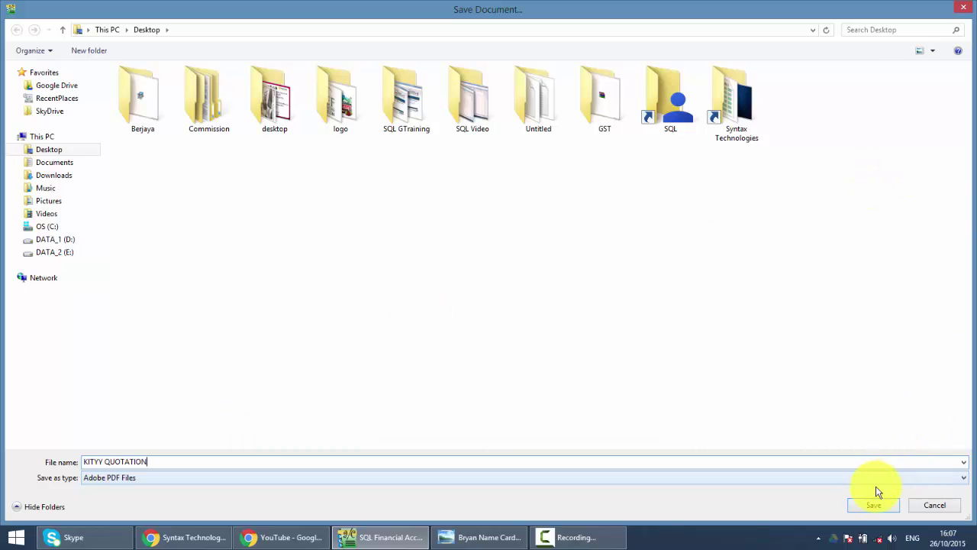
pyautogui.click(874, 504)
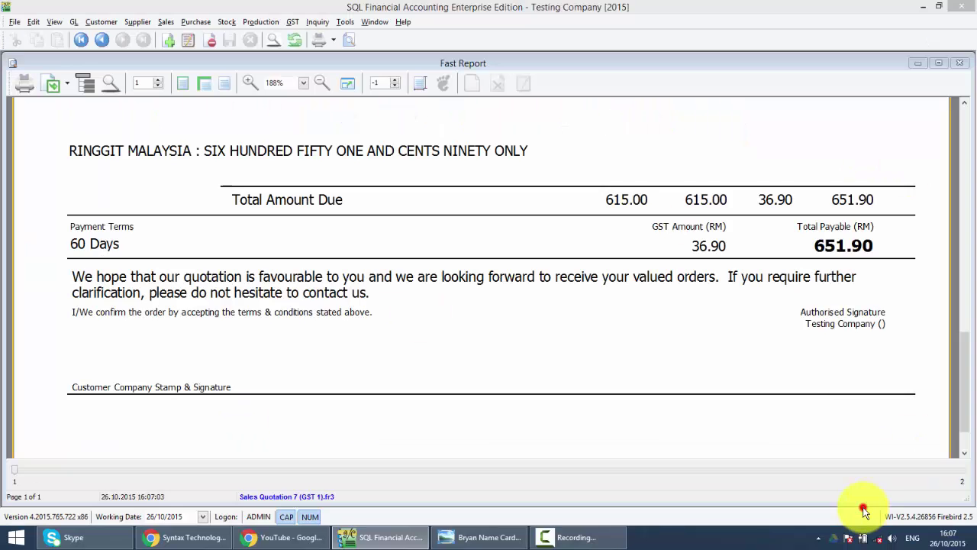
pyautogui.click(547, 397)
pyautogui.click(960, 63)
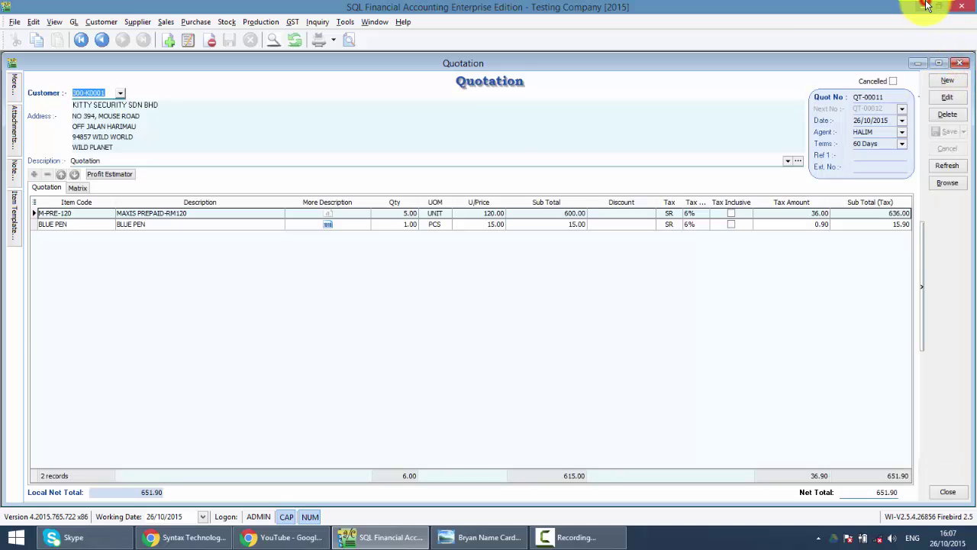
pyautogui.click(928, 6)
pyautogui.click(914, 5)
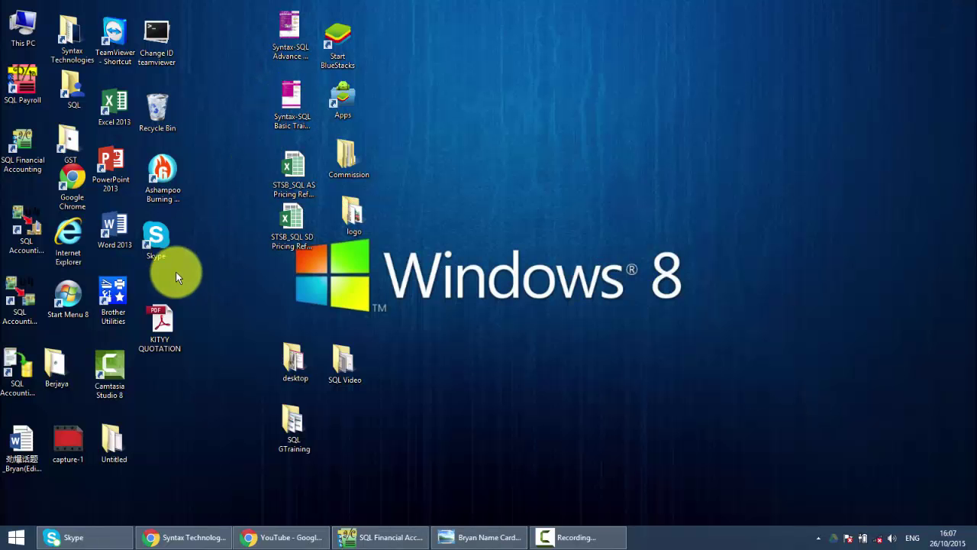
pyautogui.moveTo(159, 320); pyautogui.dragTo(544, 137)
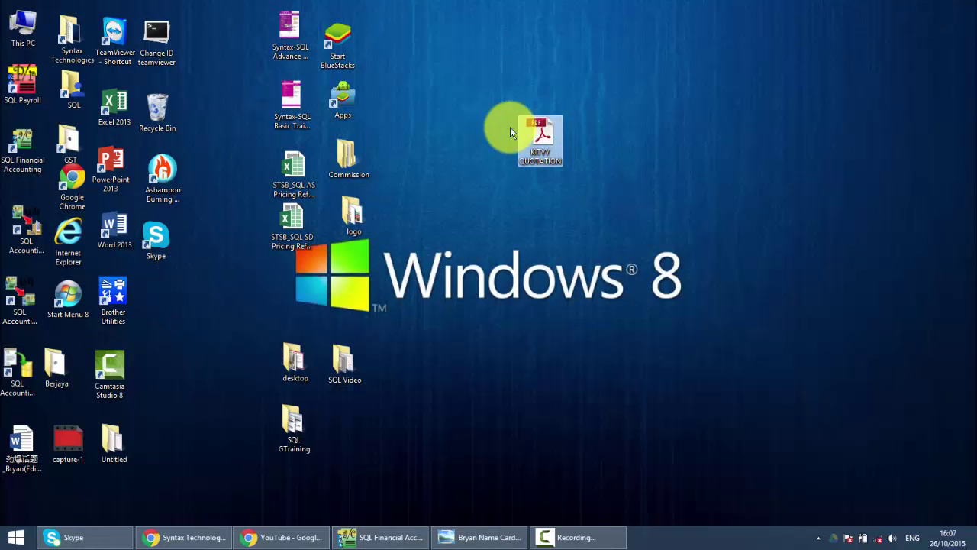
pyautogui.doubleClick(532, 144)
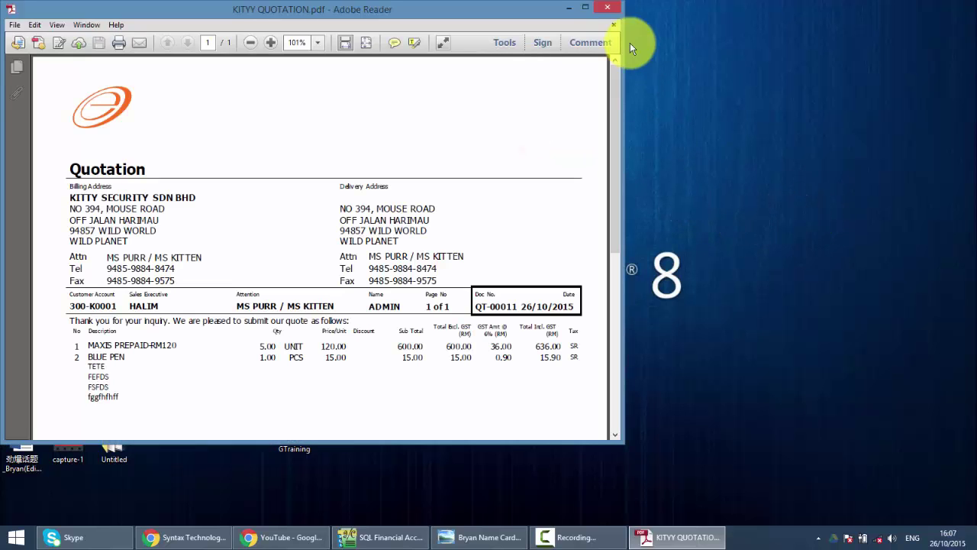
pyautogui.click(611, 6)
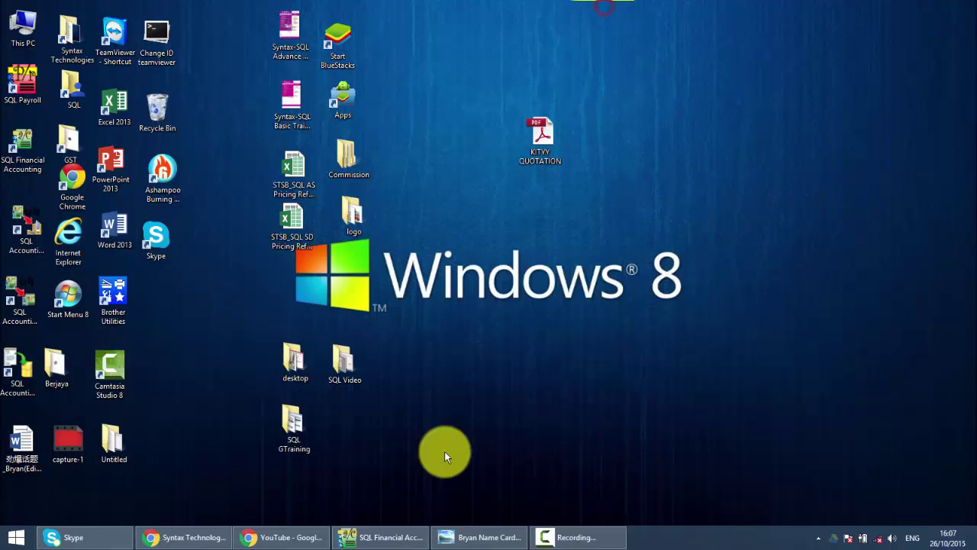
pyautogui.moveTo(259, 544)
pyautogui.click(382, 537)
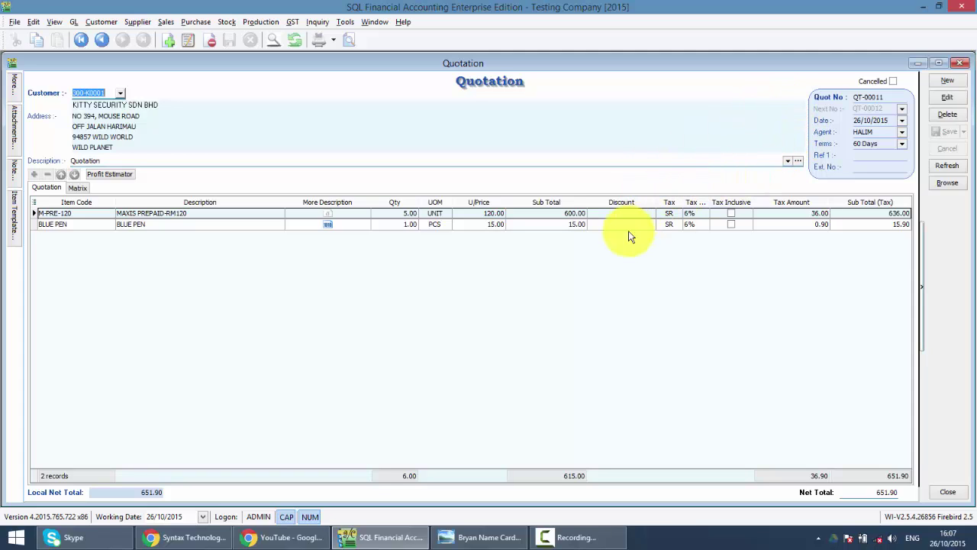
# - Pass through the Facebook and YouTube browser pages, then bring back the Syntax Technologies name card in Photo Viewer
pyautogui.click(179, 540)
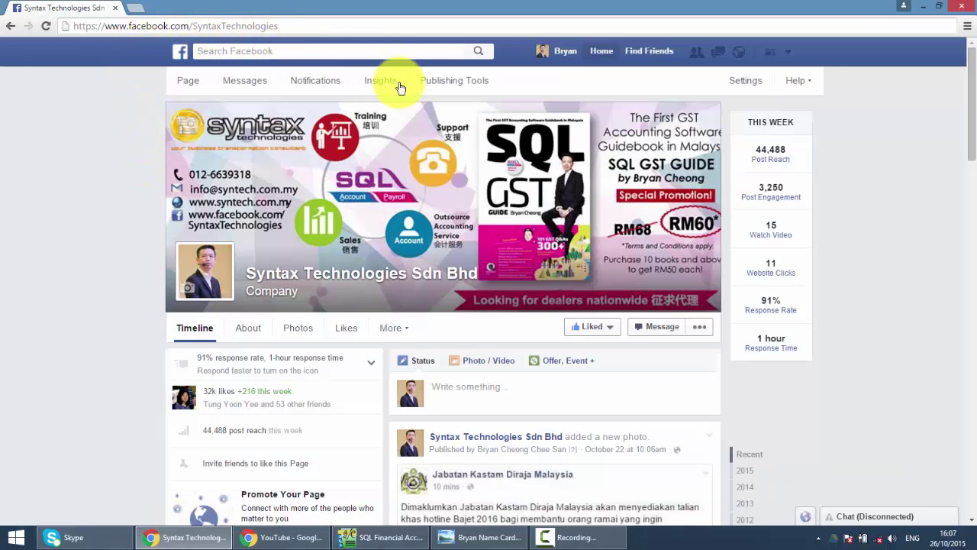
pyautogui.moveTo(590, 337)
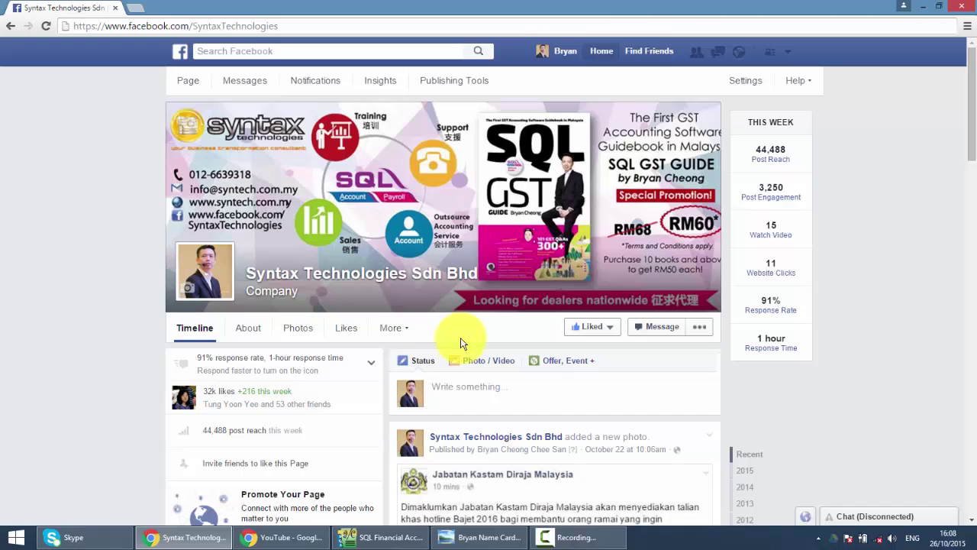
pyautogui.click(288, 538)
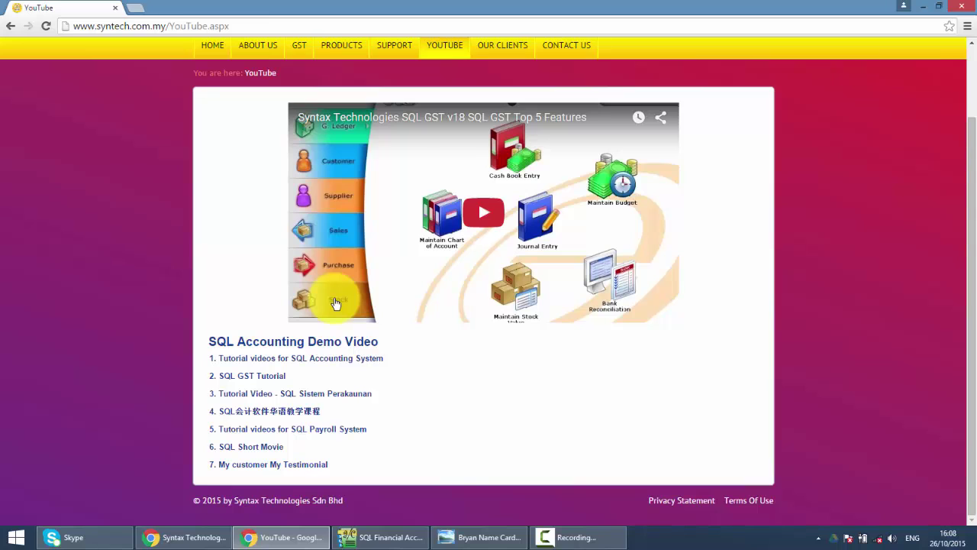
pyautogui.click(481, 537)
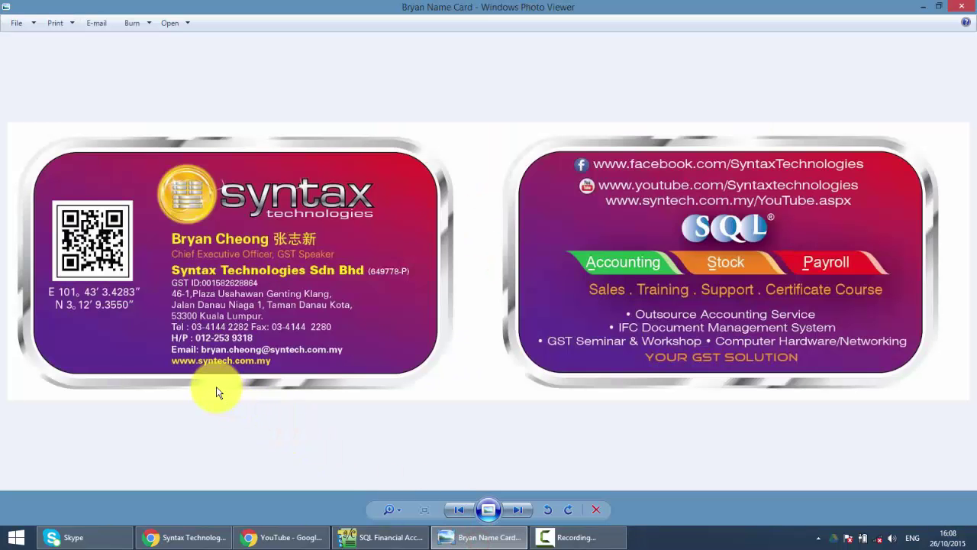